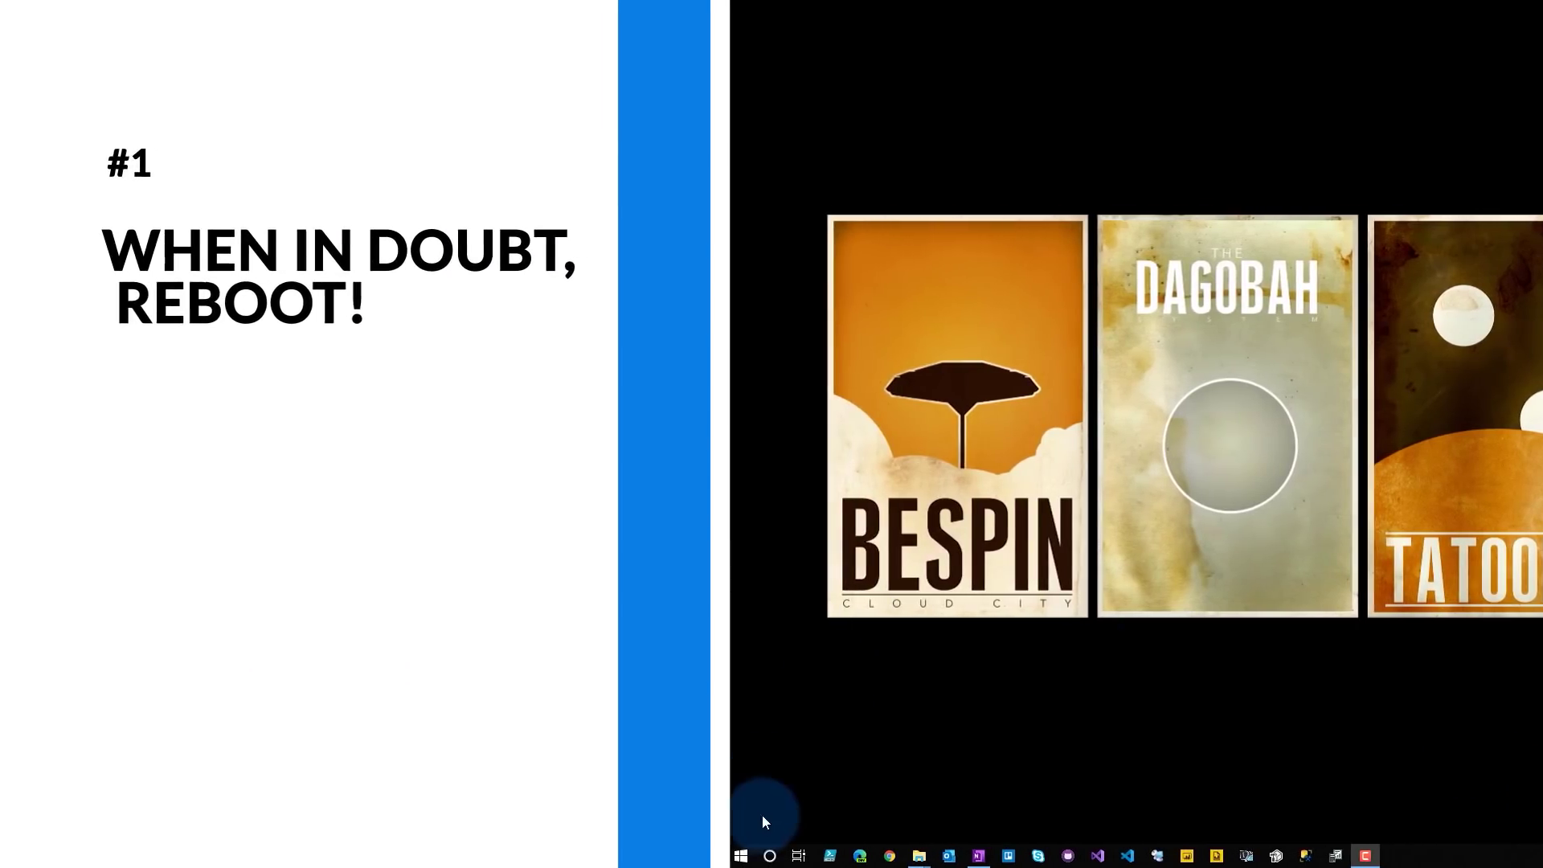
- Locate the Windows shut down and sign out options for rebooting the computer
right_click(741, 859)
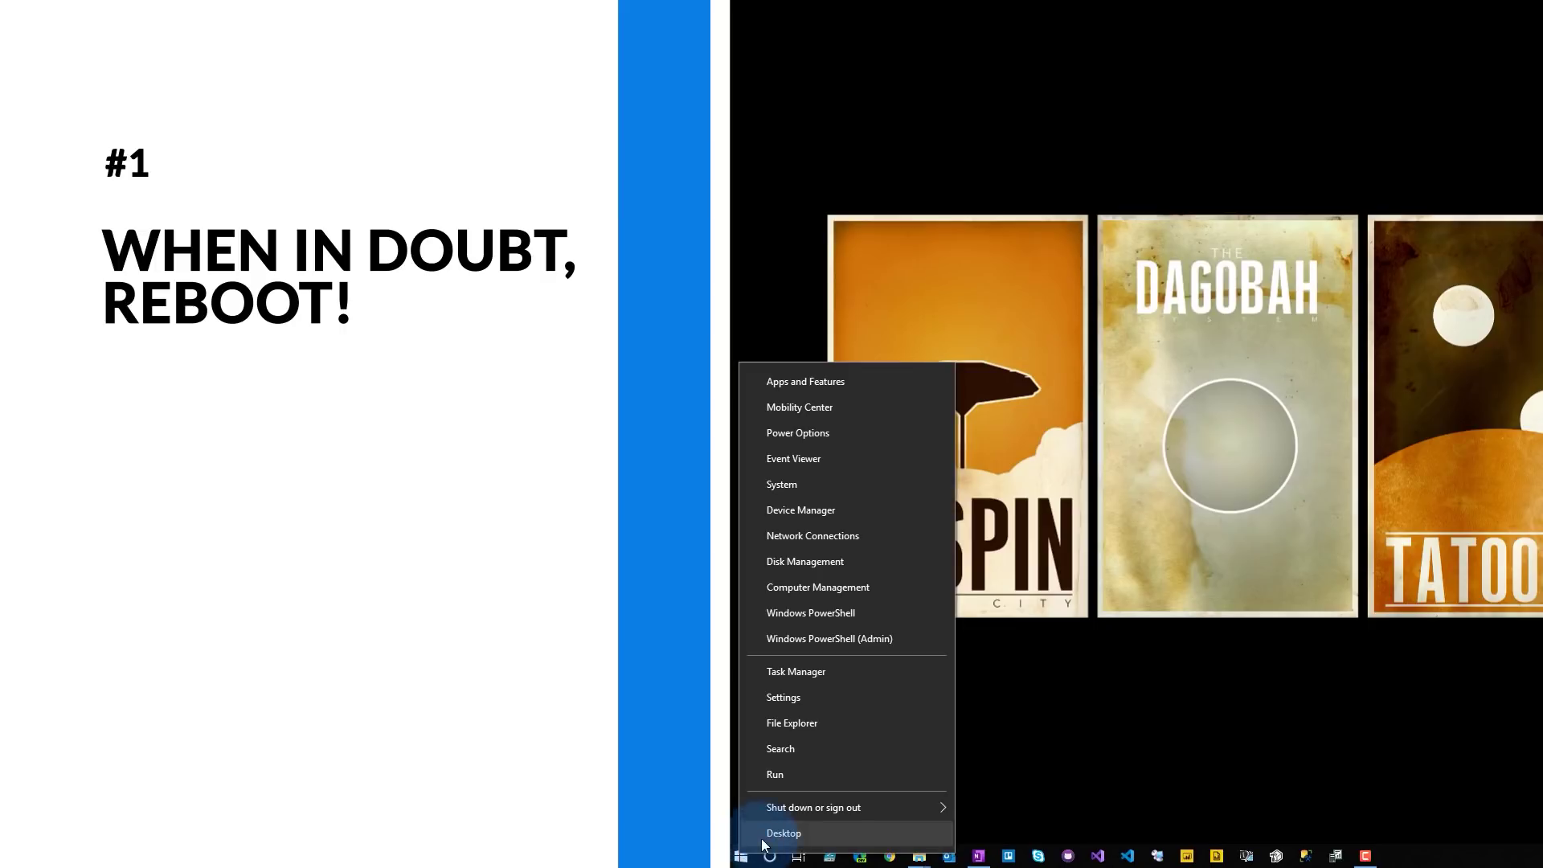
mouse_move(778, 804)
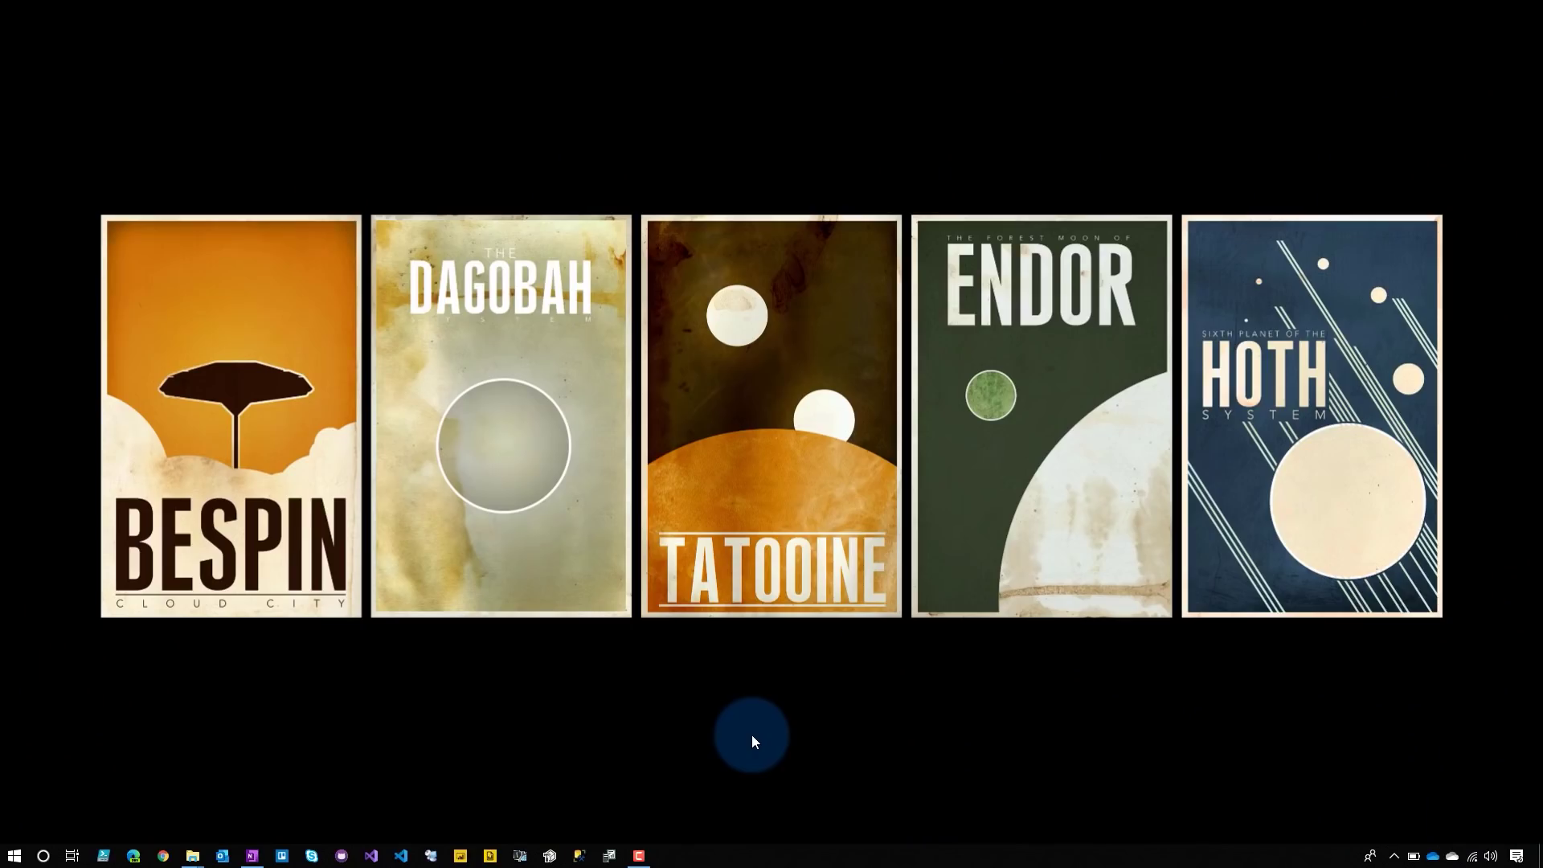
- Open Task Manager and display the memory performance graph
right_click(743, 862)
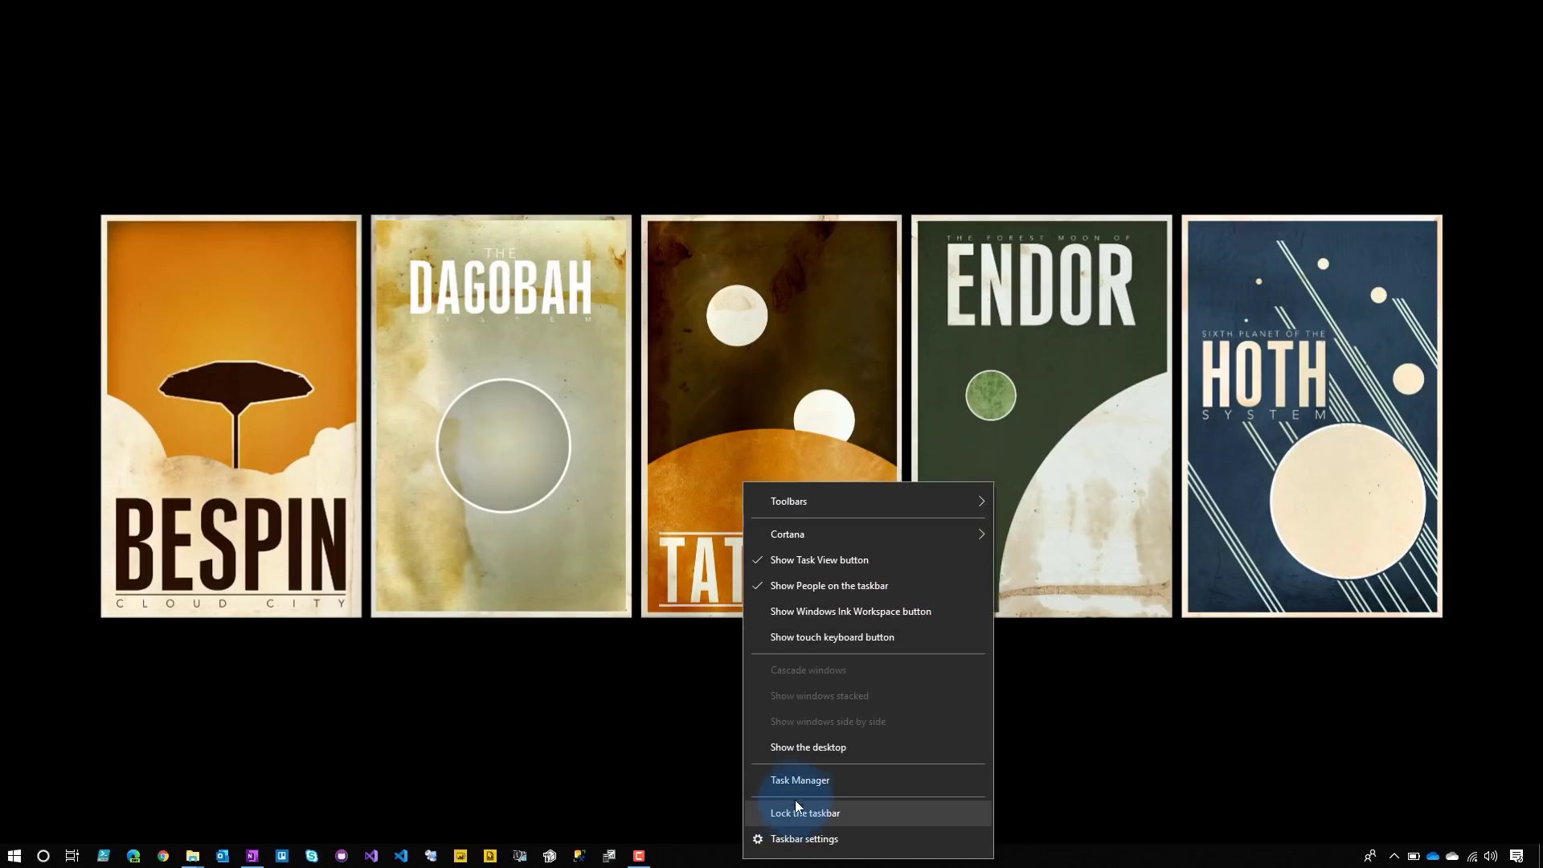
click(794, 777)
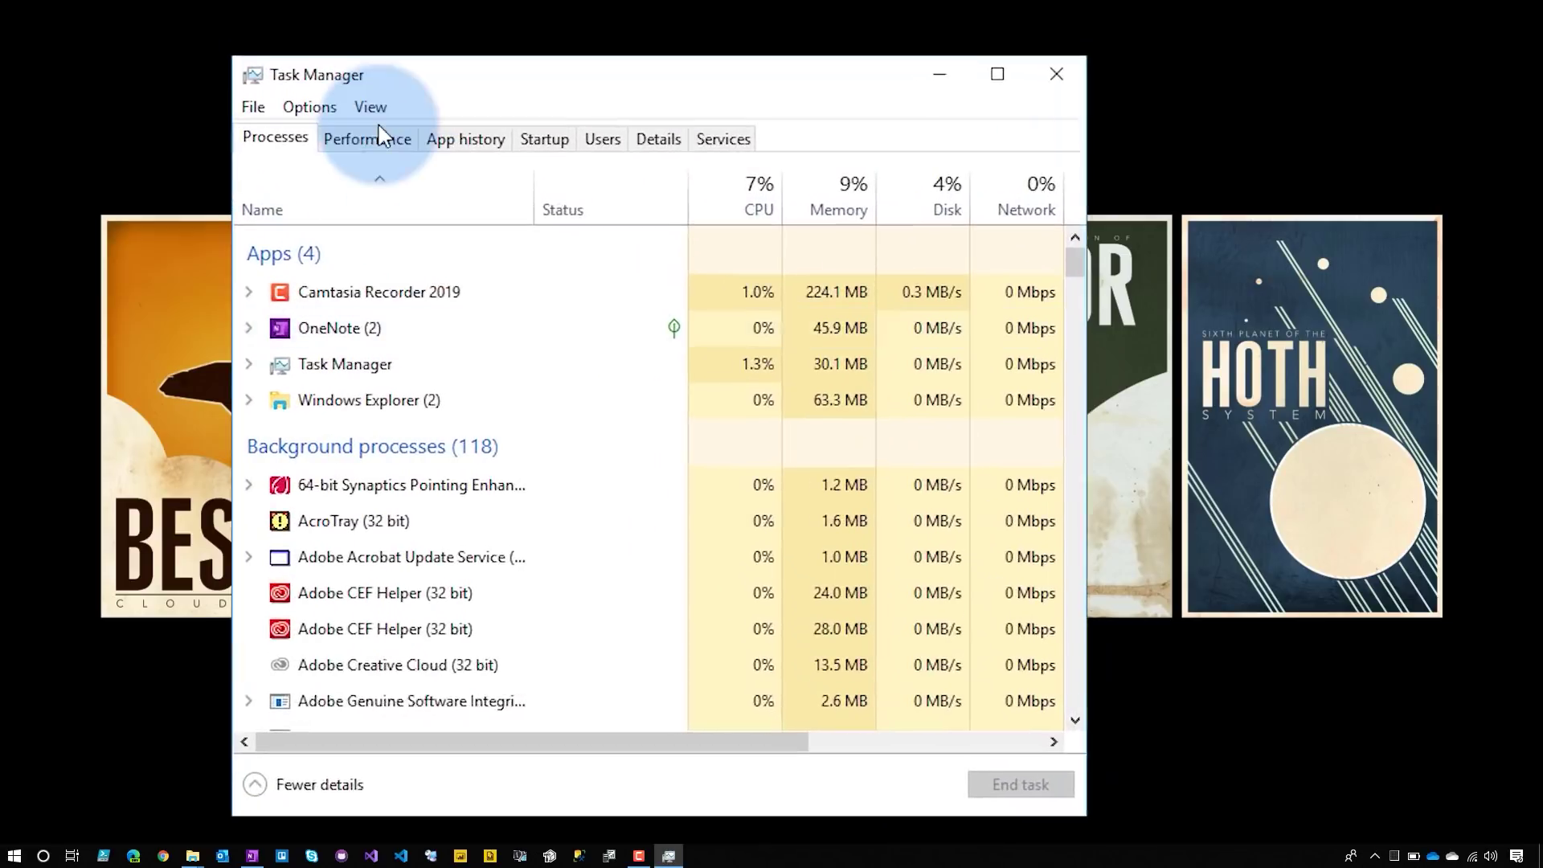
click(326, 115)
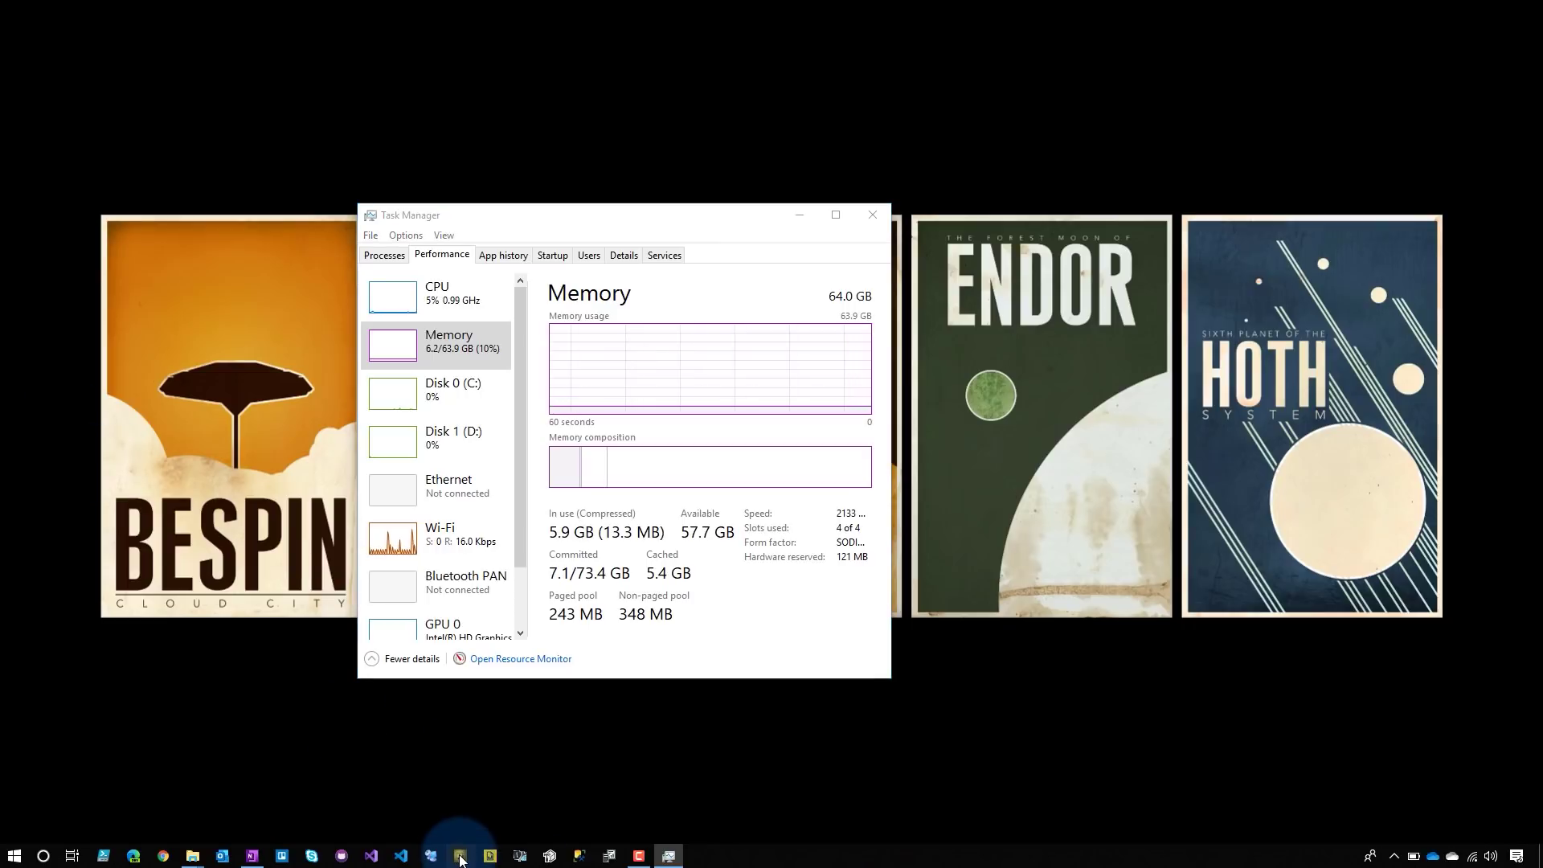
- Launch Power BI Desktop, dismiss its start screen and load the Subcategory table into the blank report
mouse_move(865, 462)
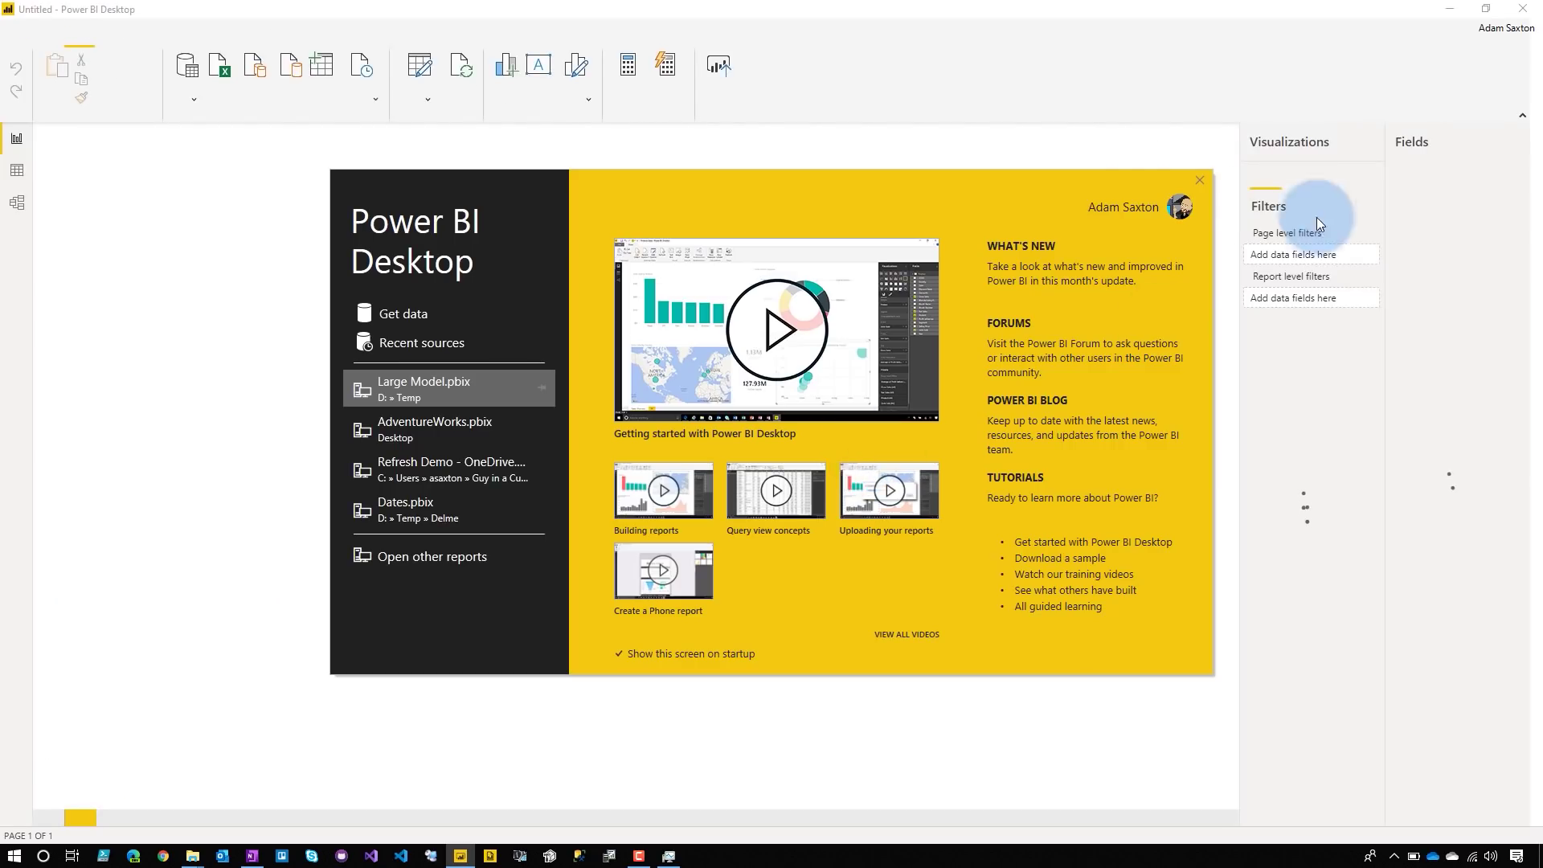
click(1204, 182)
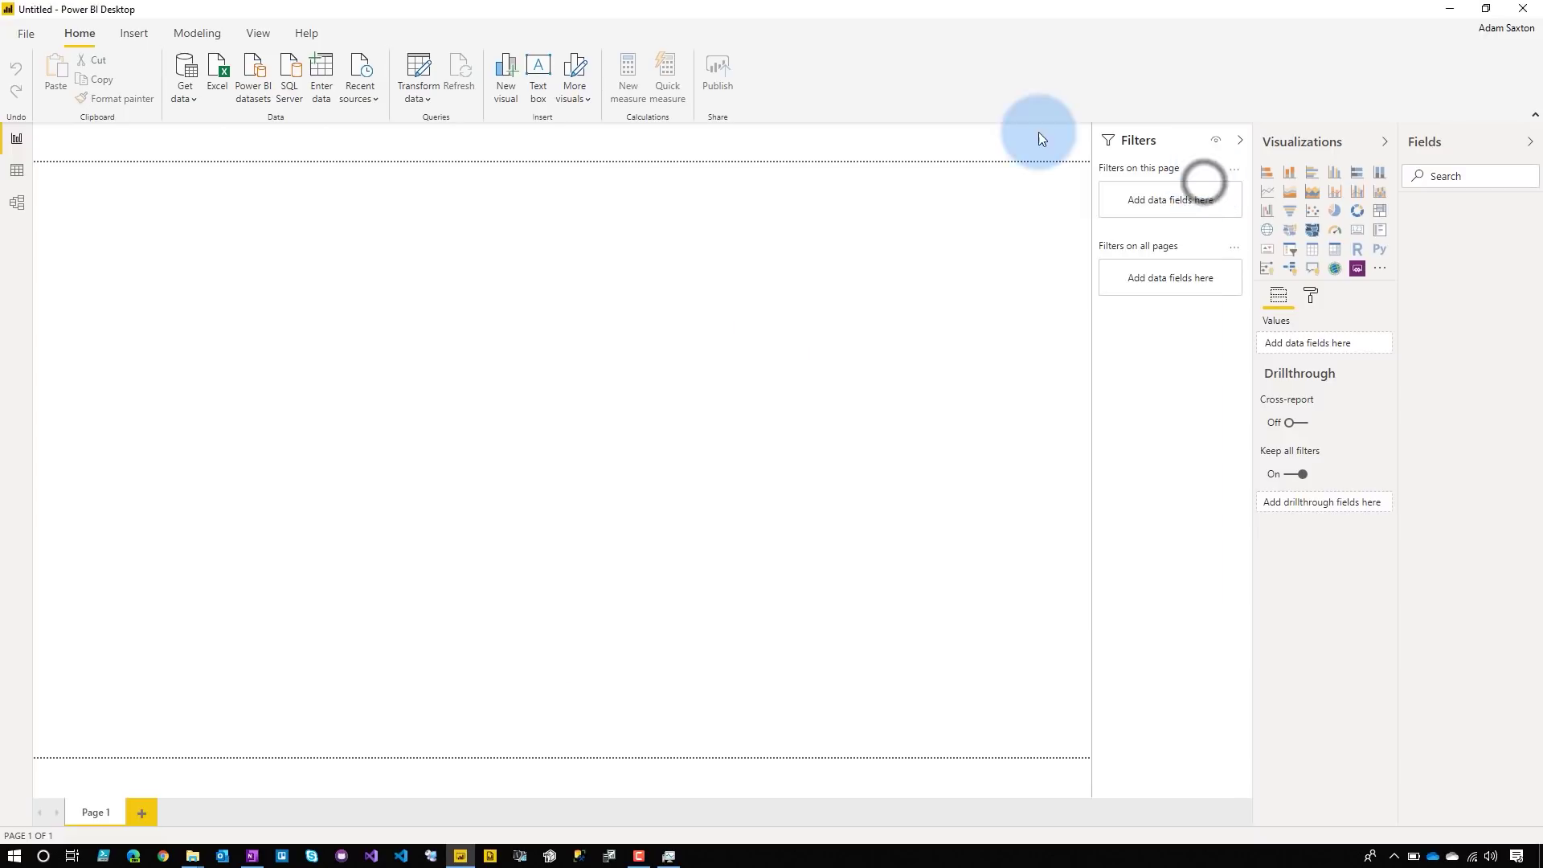
click(244, 79)
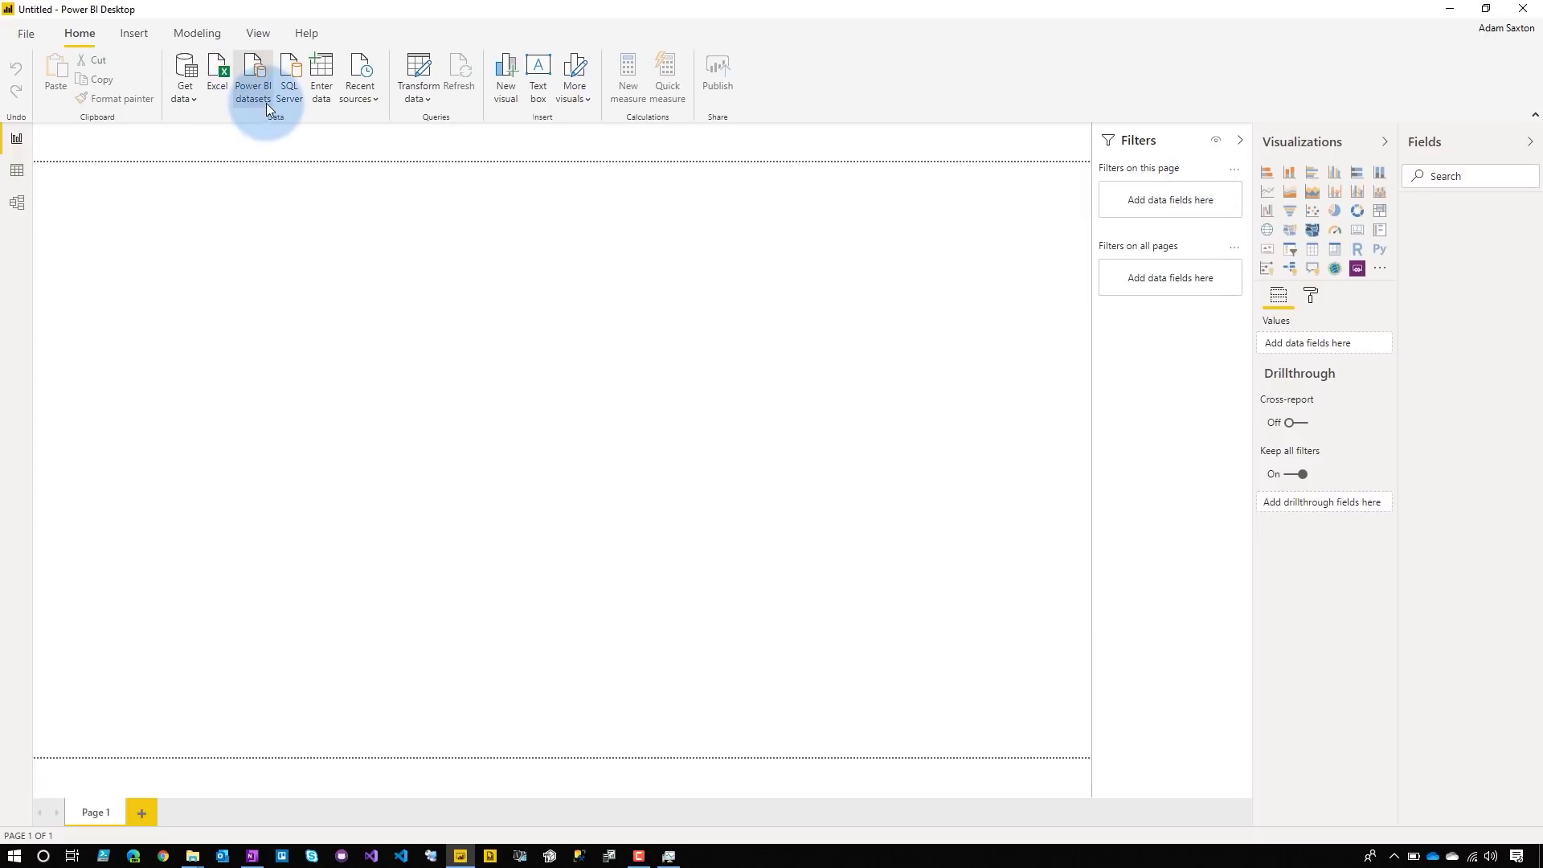
click(935, 651)
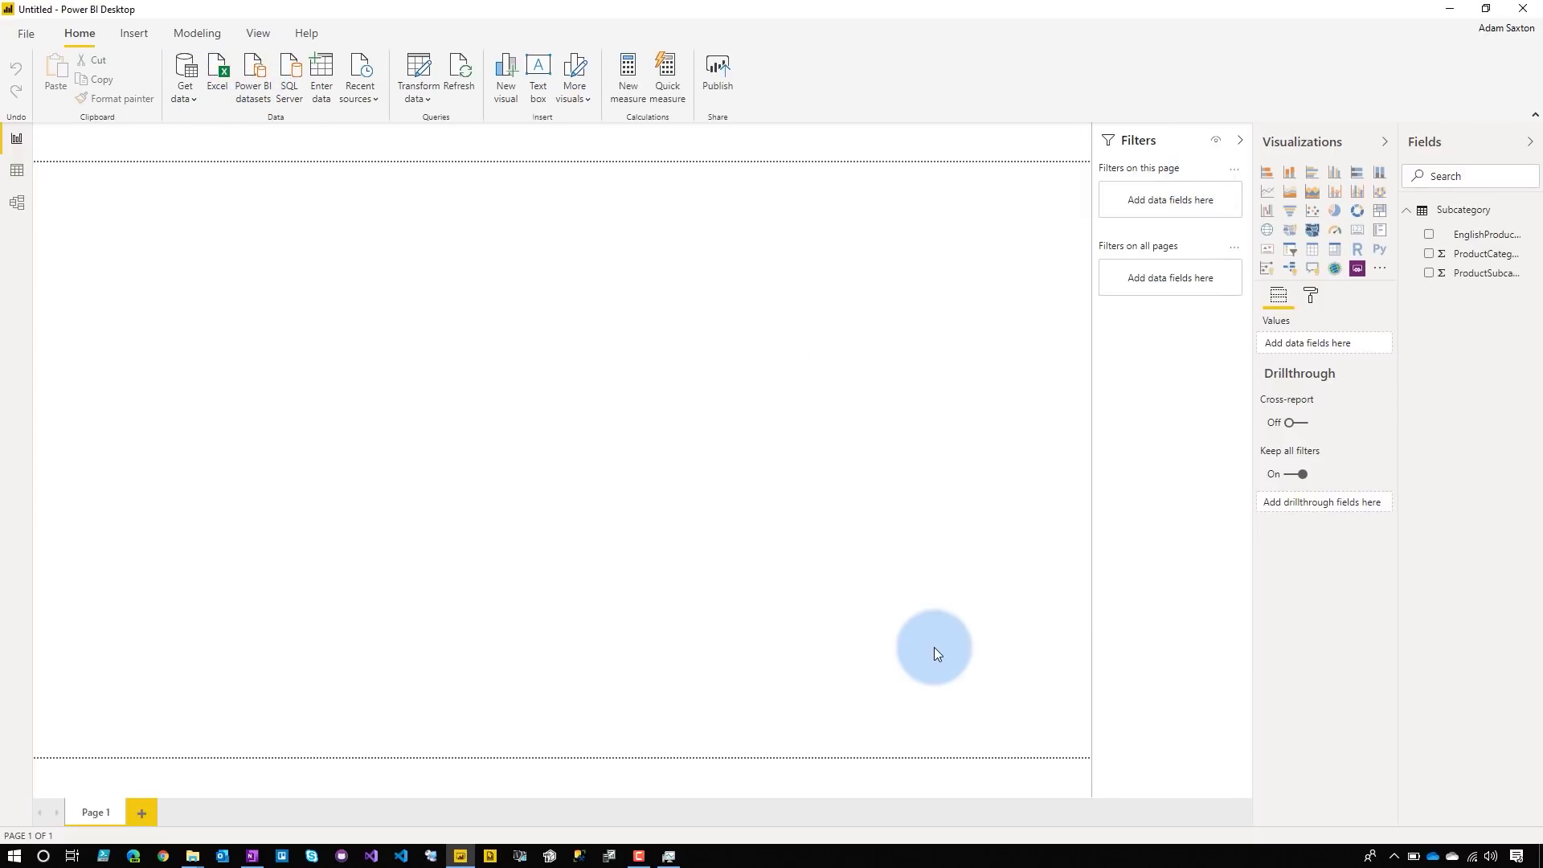
- Switch to Task Manager and check overall memory usage and the Power BI Desktop process
click(668, 856)
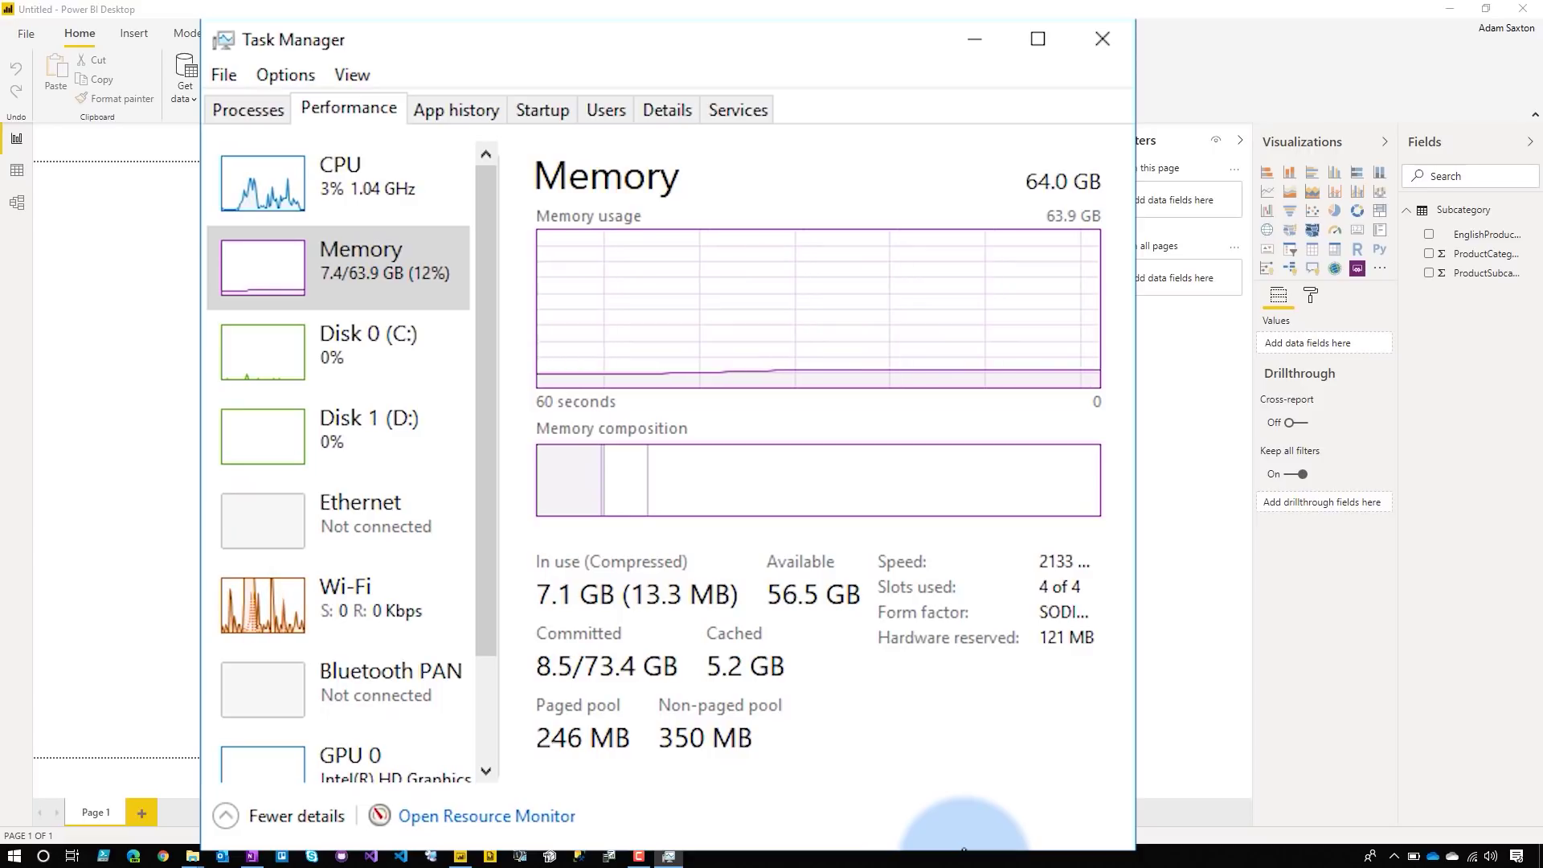
click(229, 100)
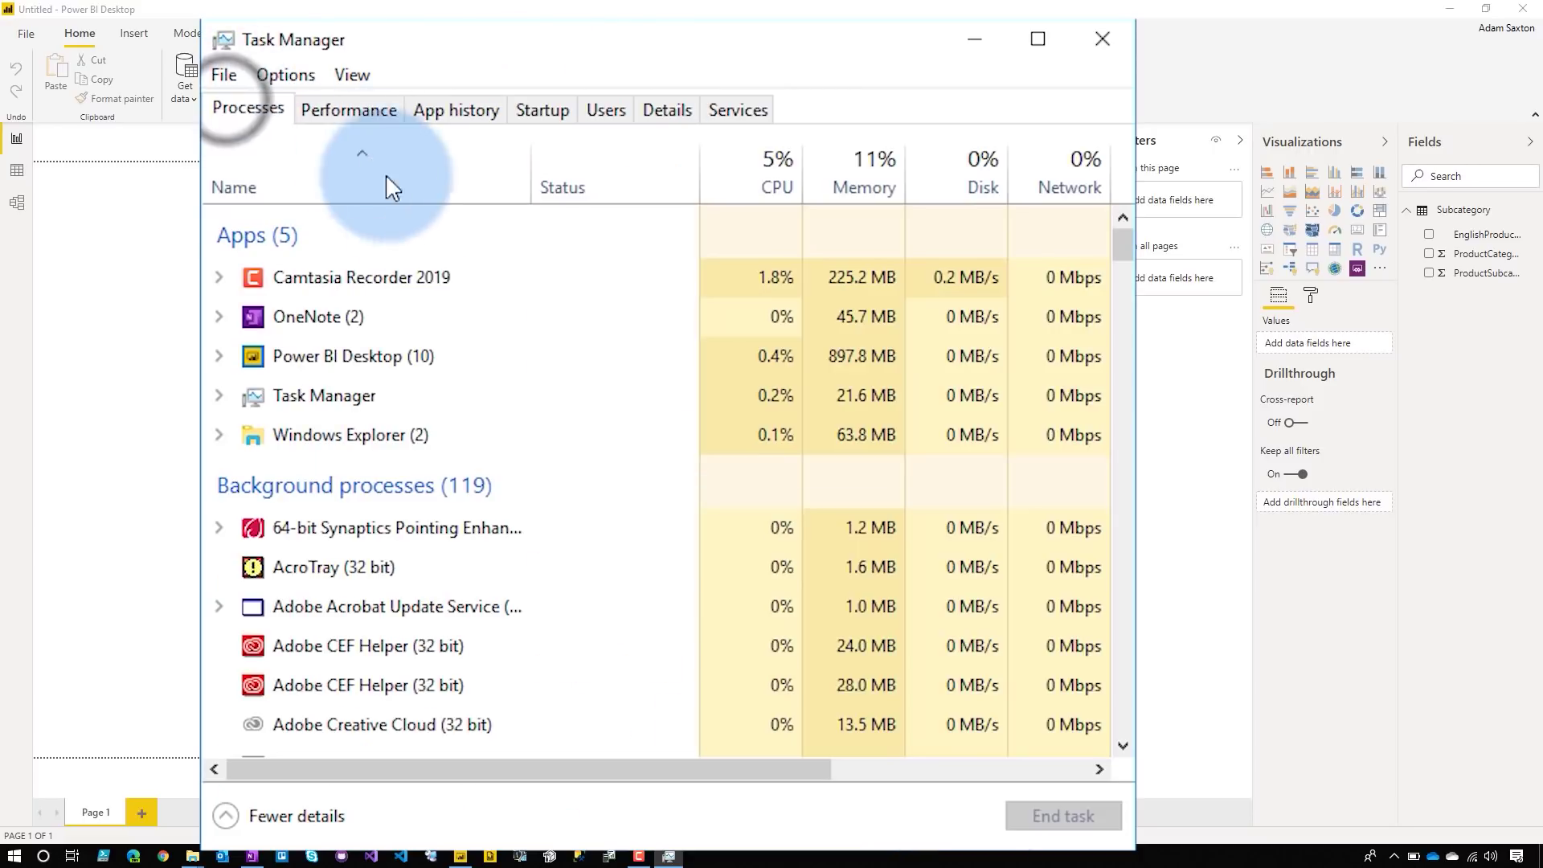
click(418, 355)
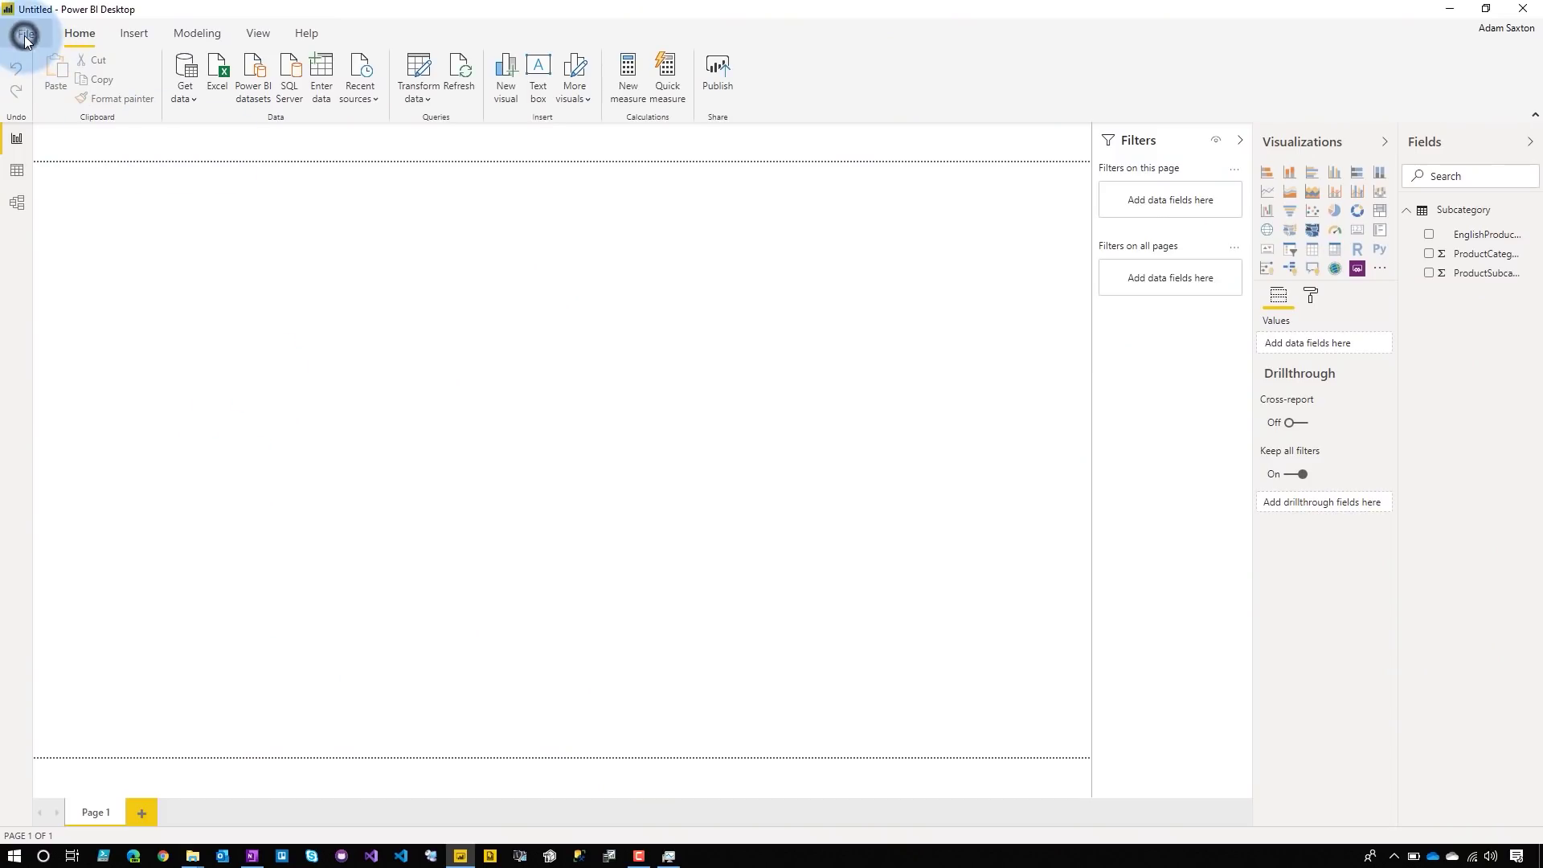
- Save the Power BI report as Small test and check the .pbix file's size in the D: drive's Temp folder
click(25, 37)
click(132, 158)
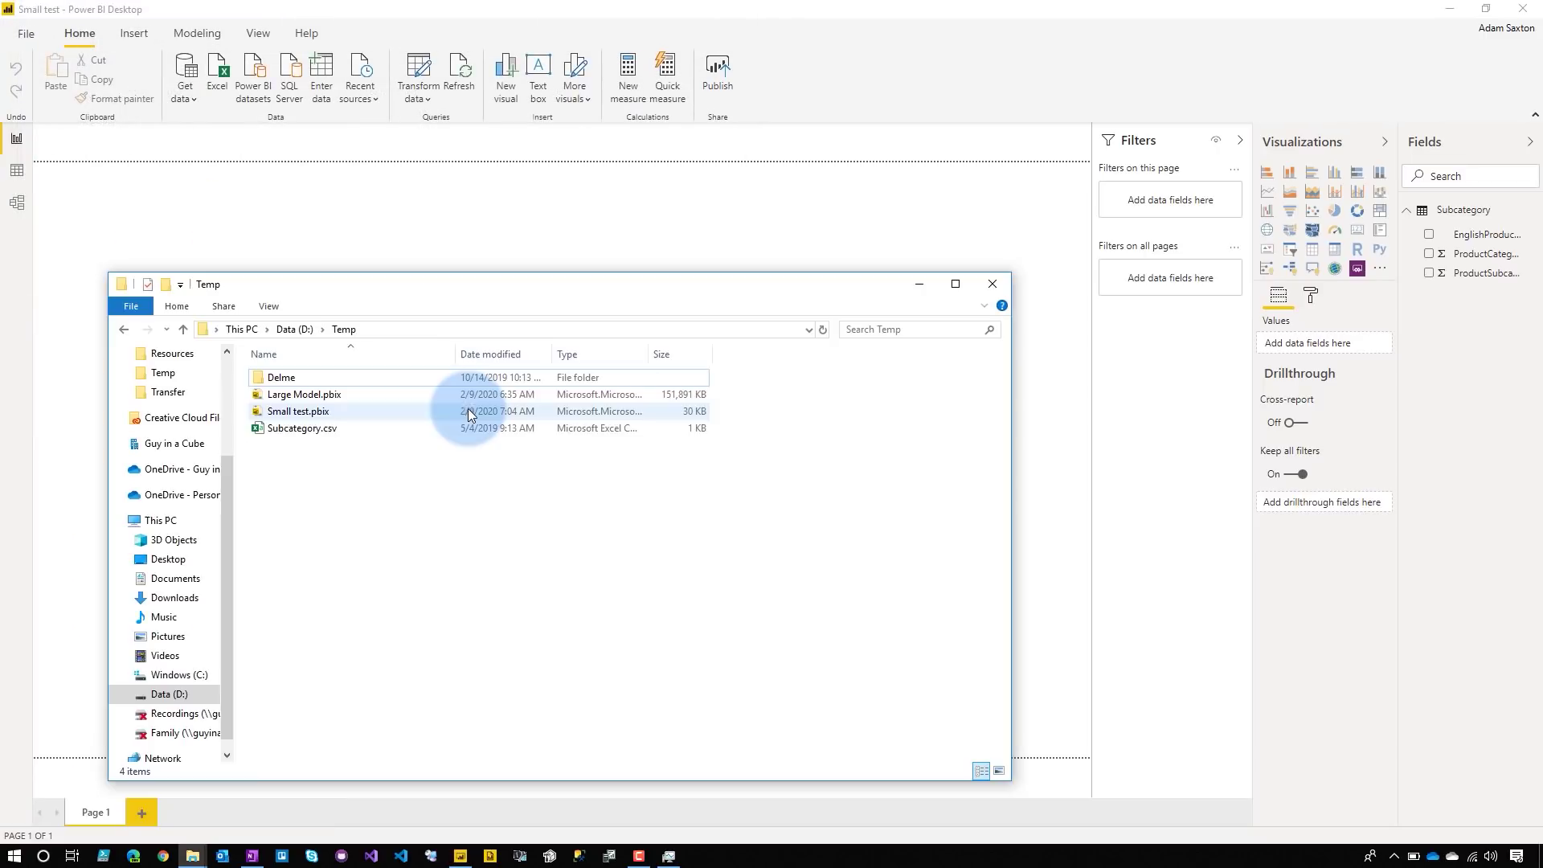
click(482, 408)
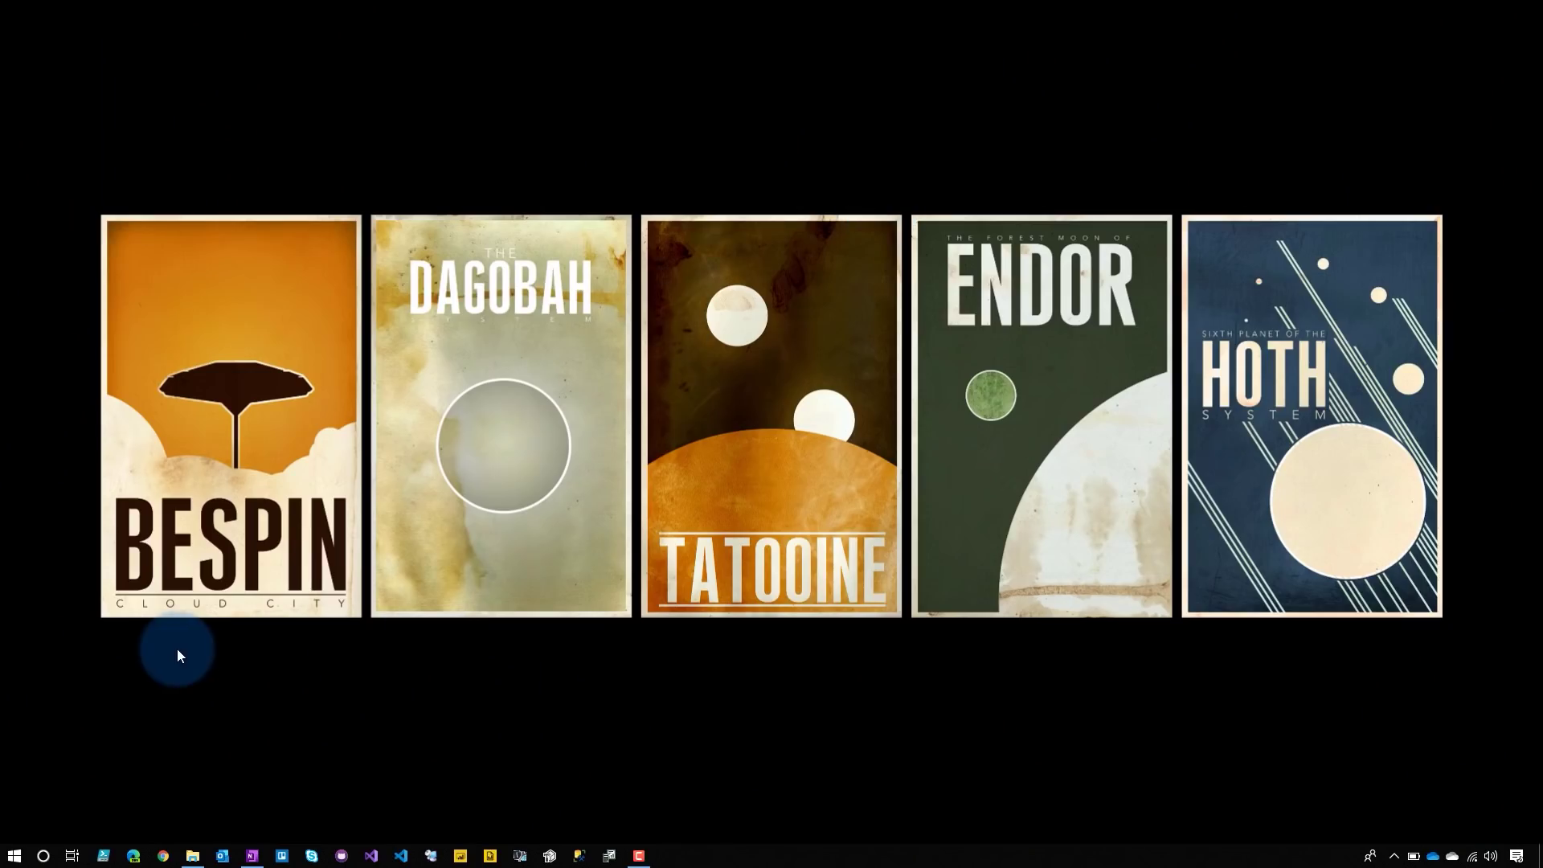
- Open Device Manager and expand the display adapters category
right_click(11, 857)
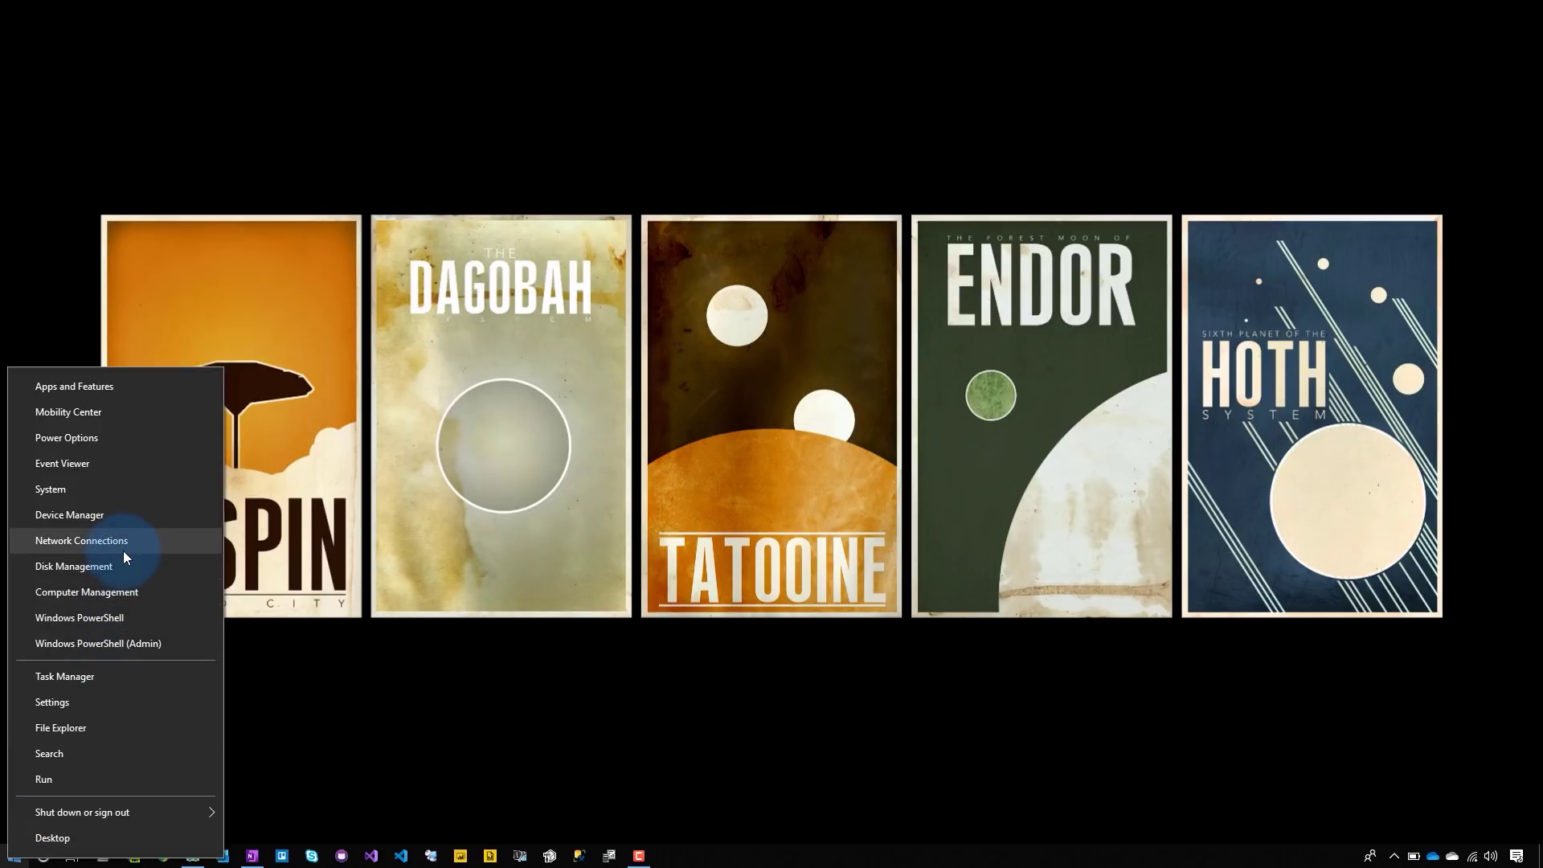
click(106, 517)
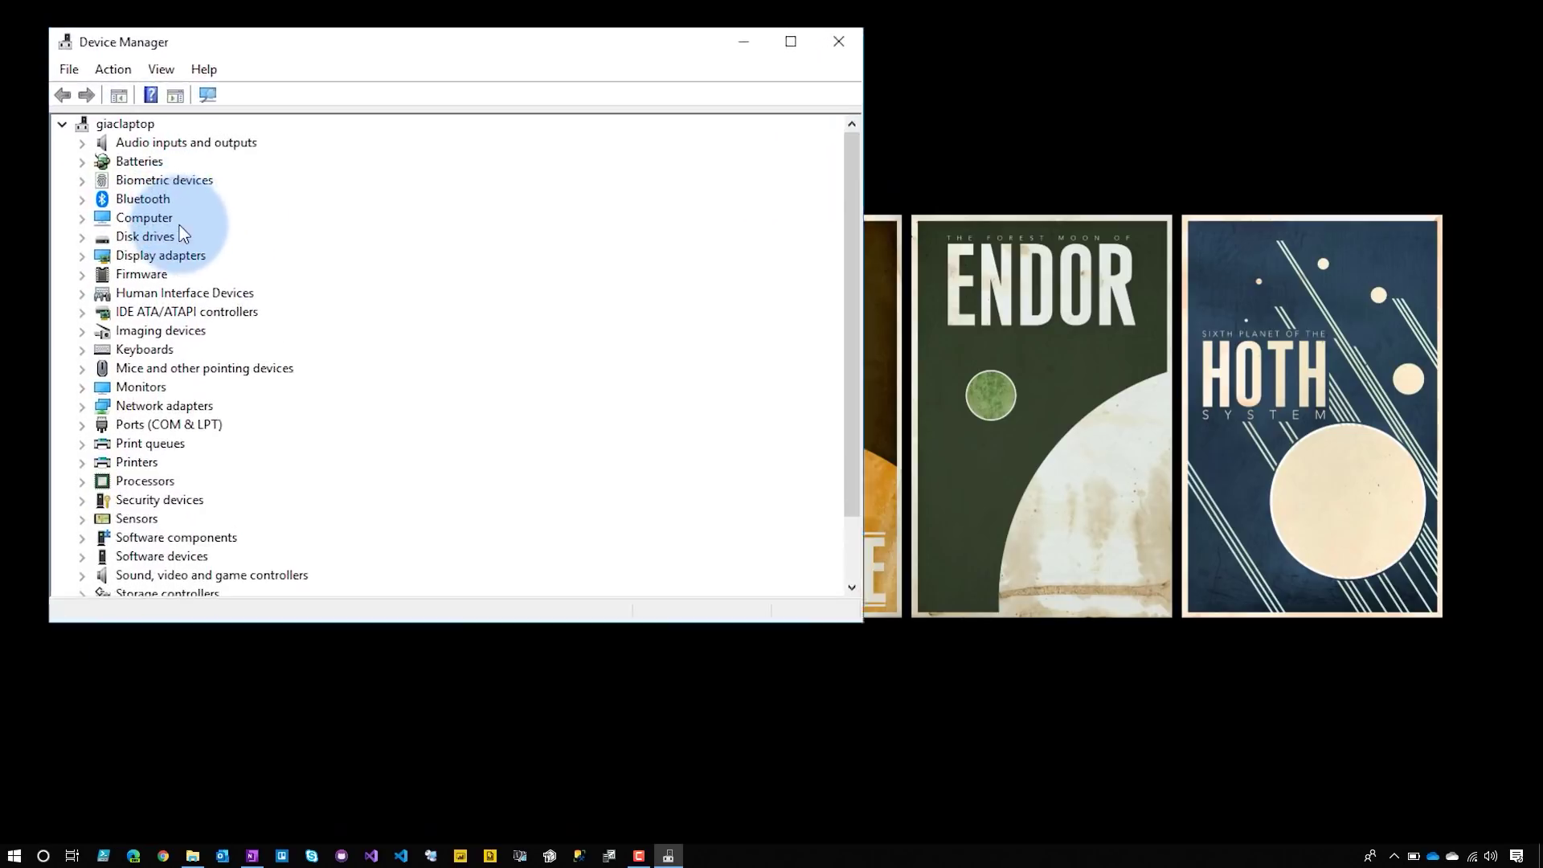
click(76, 286)
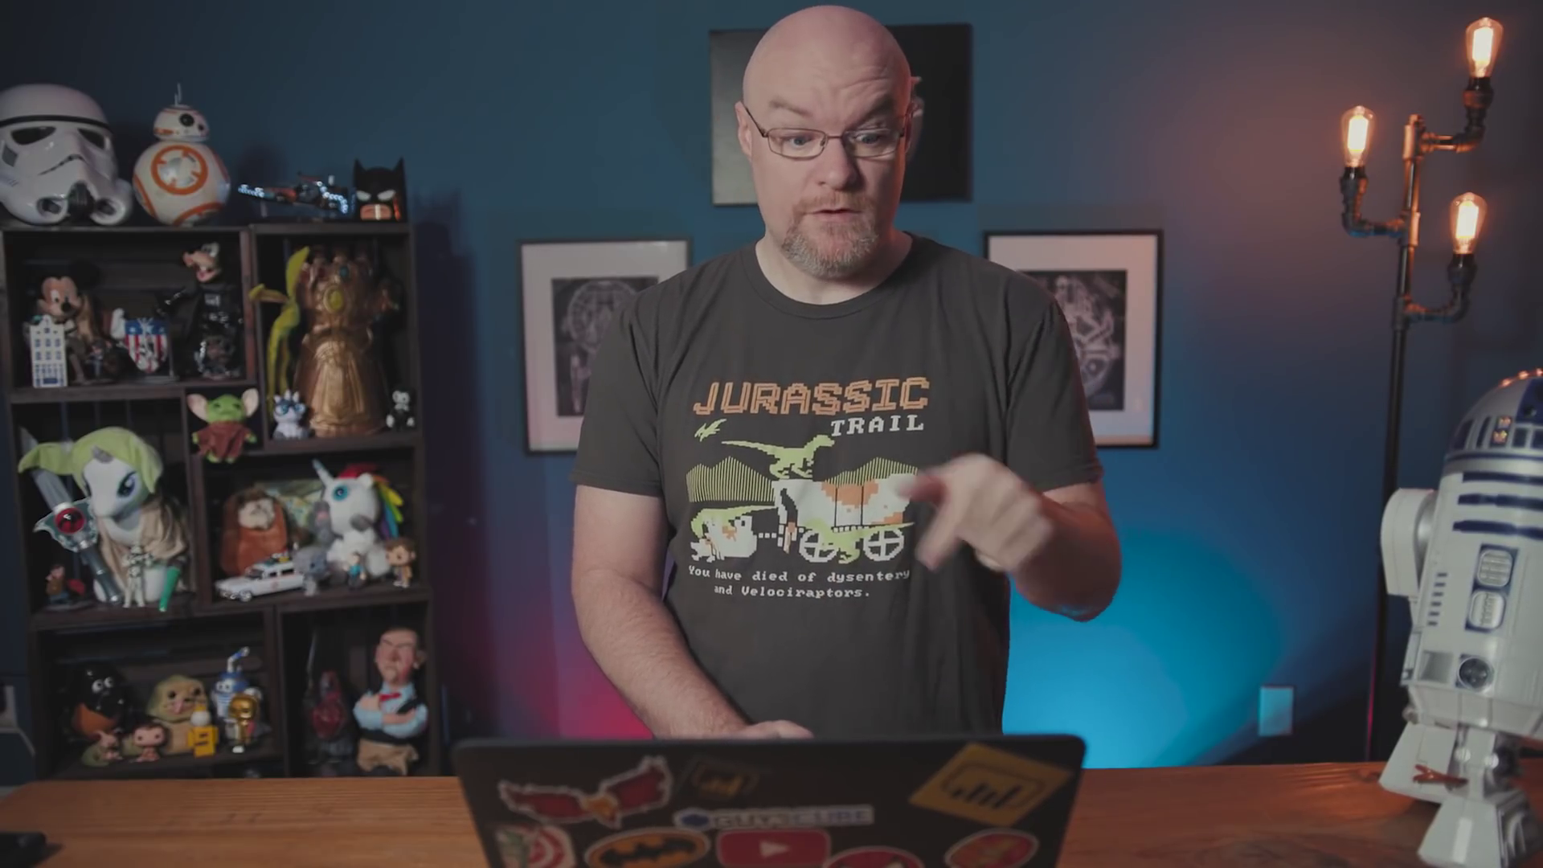
- Inspect the properties of the Intel(R) HD Graphics 630 display adapter and close them
click(207, 307)
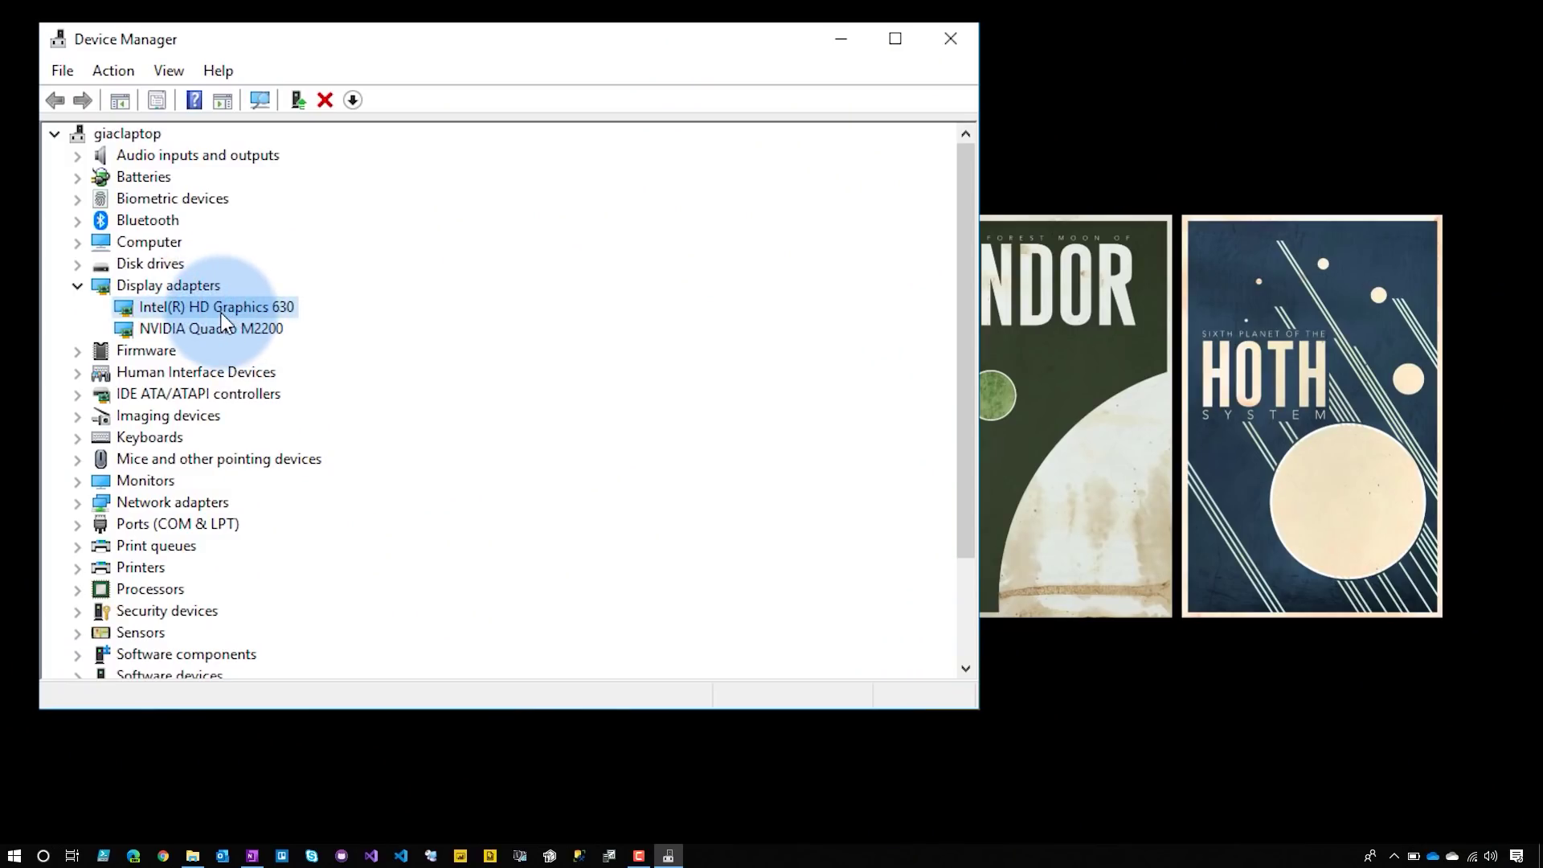
right_click(226, 315)
click(298, 450)
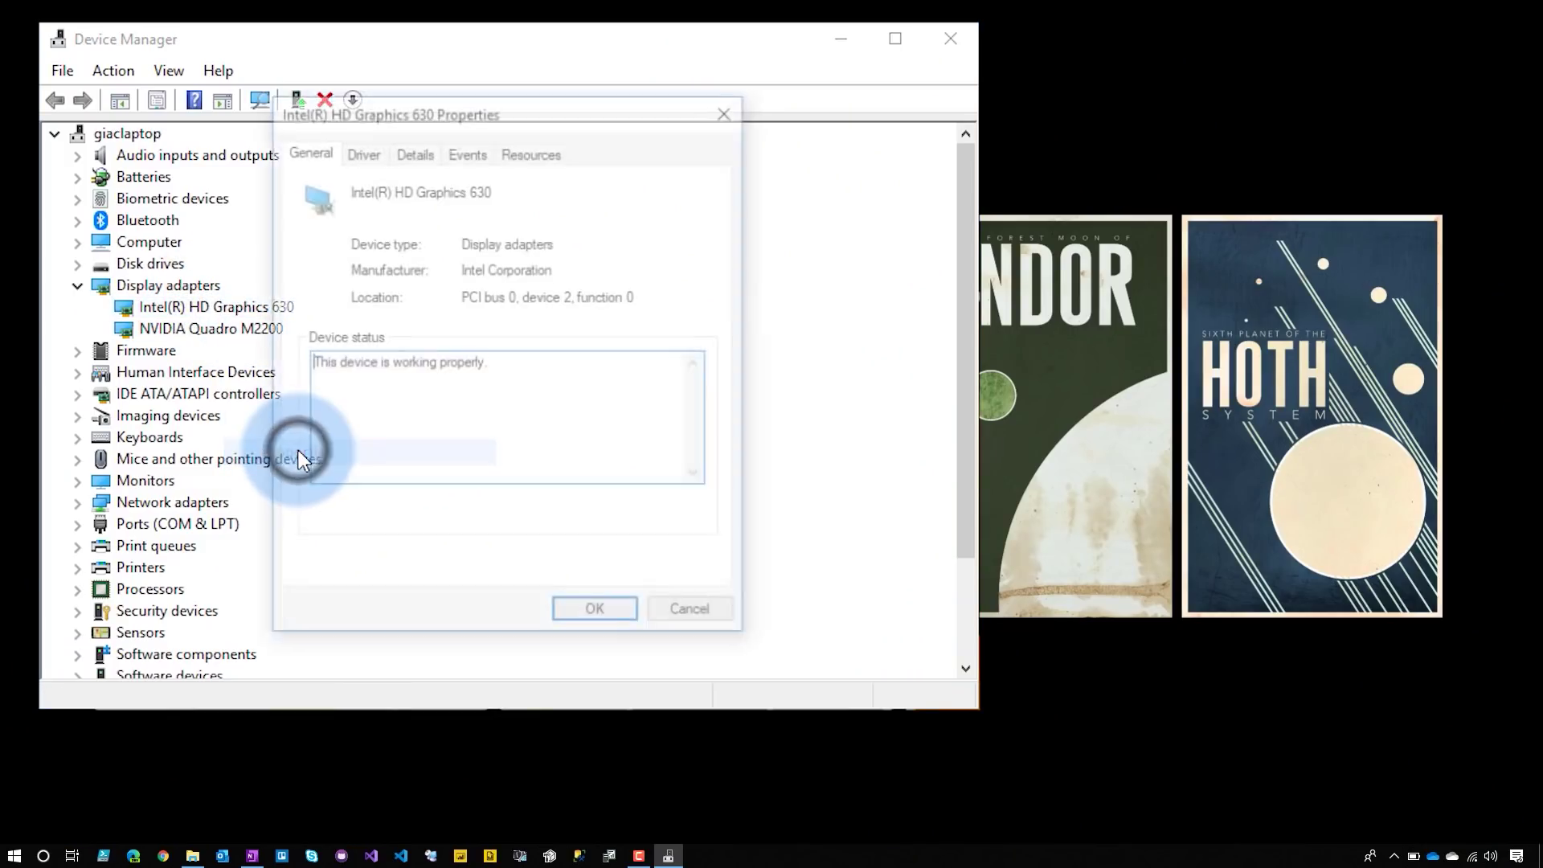
click(701, 613)
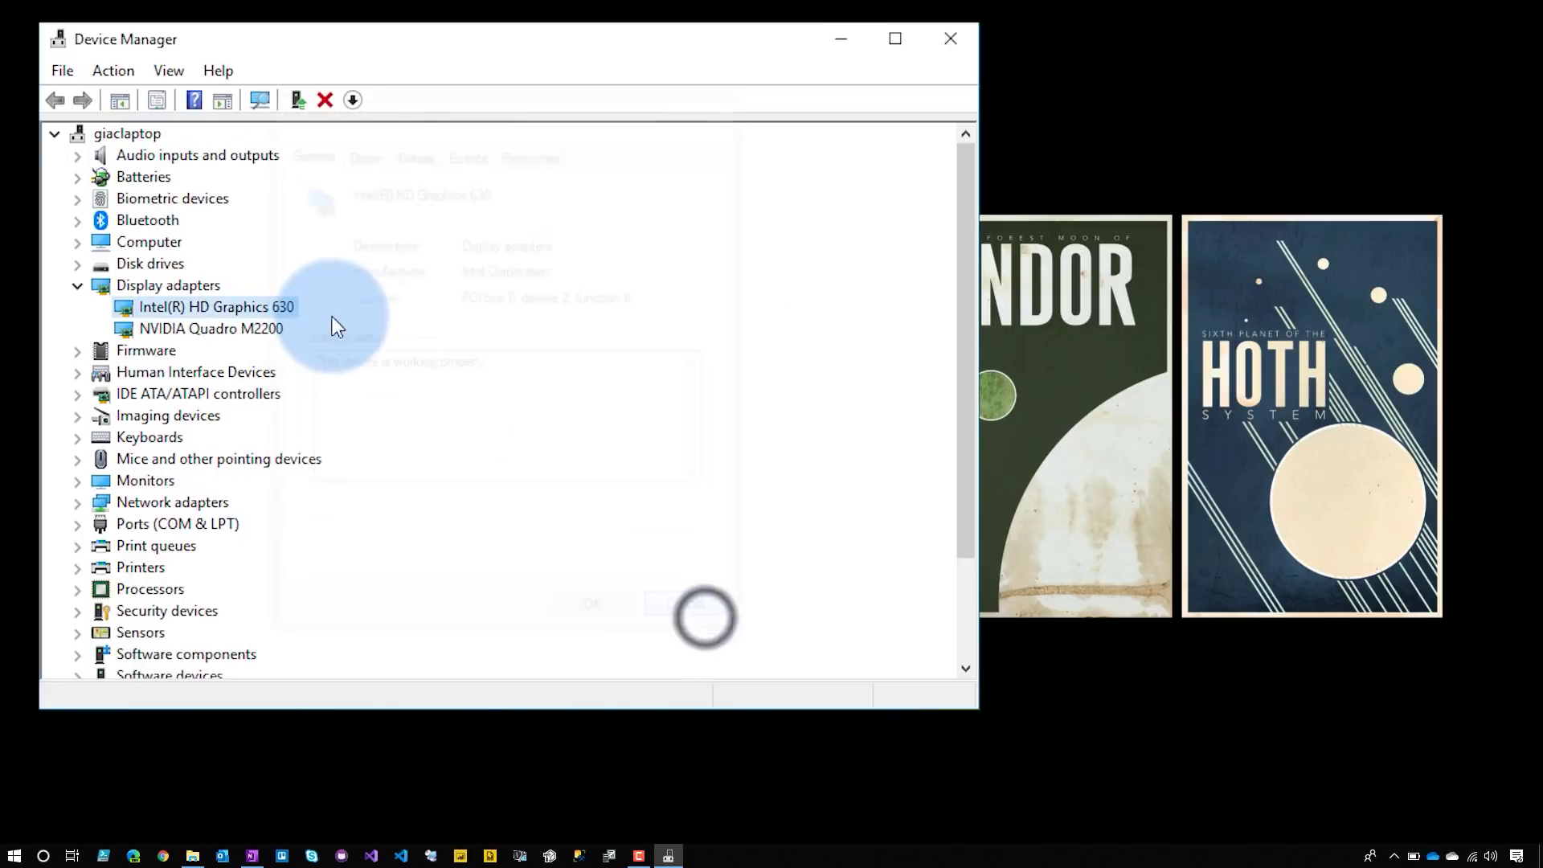
- Start an automatic online search for an updated Intel(R) HD Graphics 630 driver
right_click(239, 305)
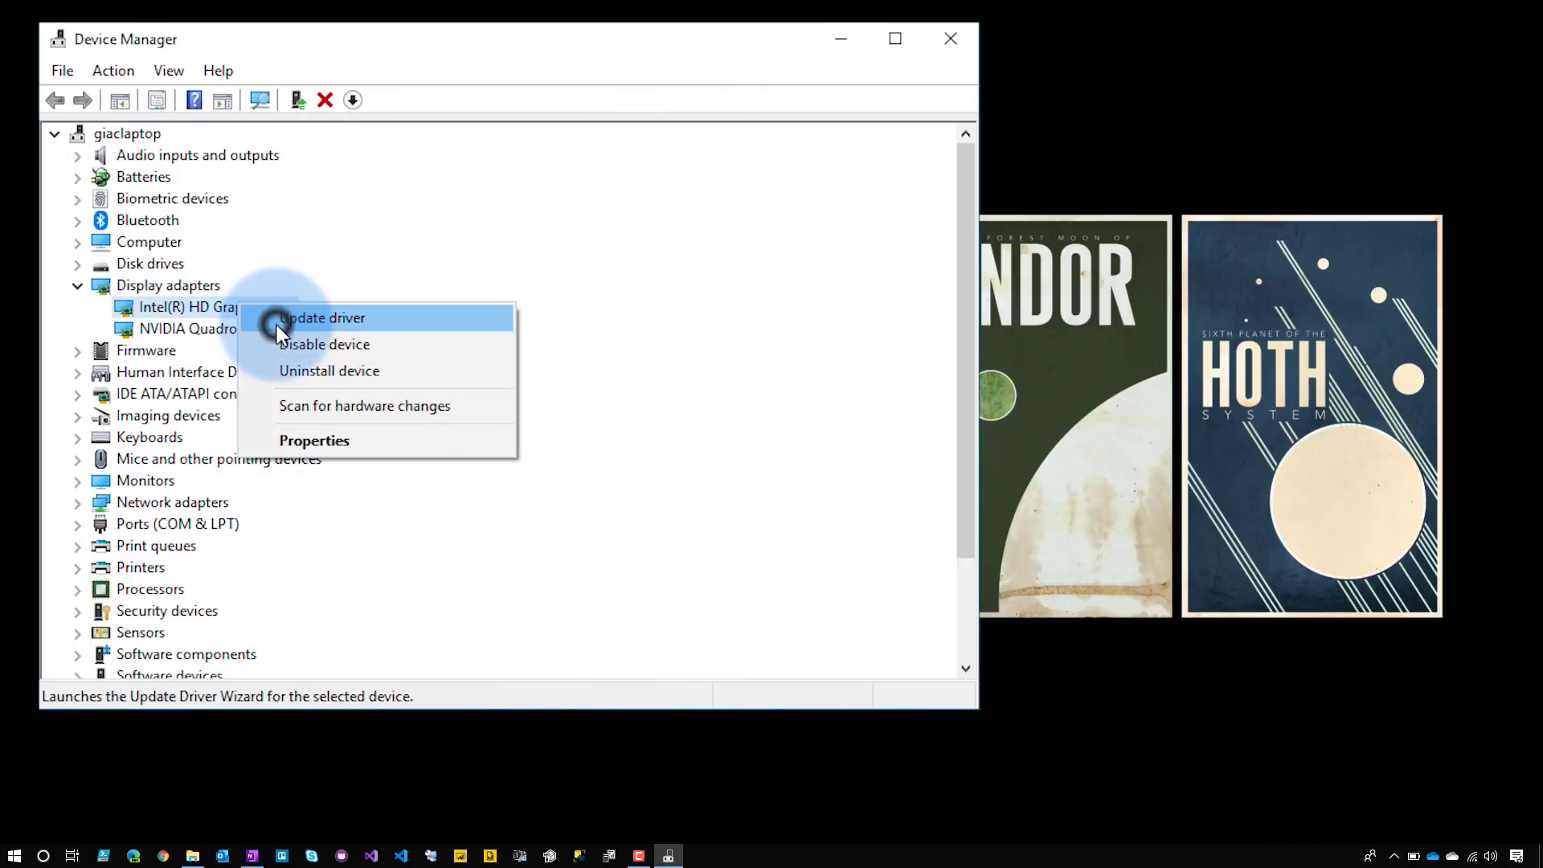
click(277, 325)
click(408, 346)
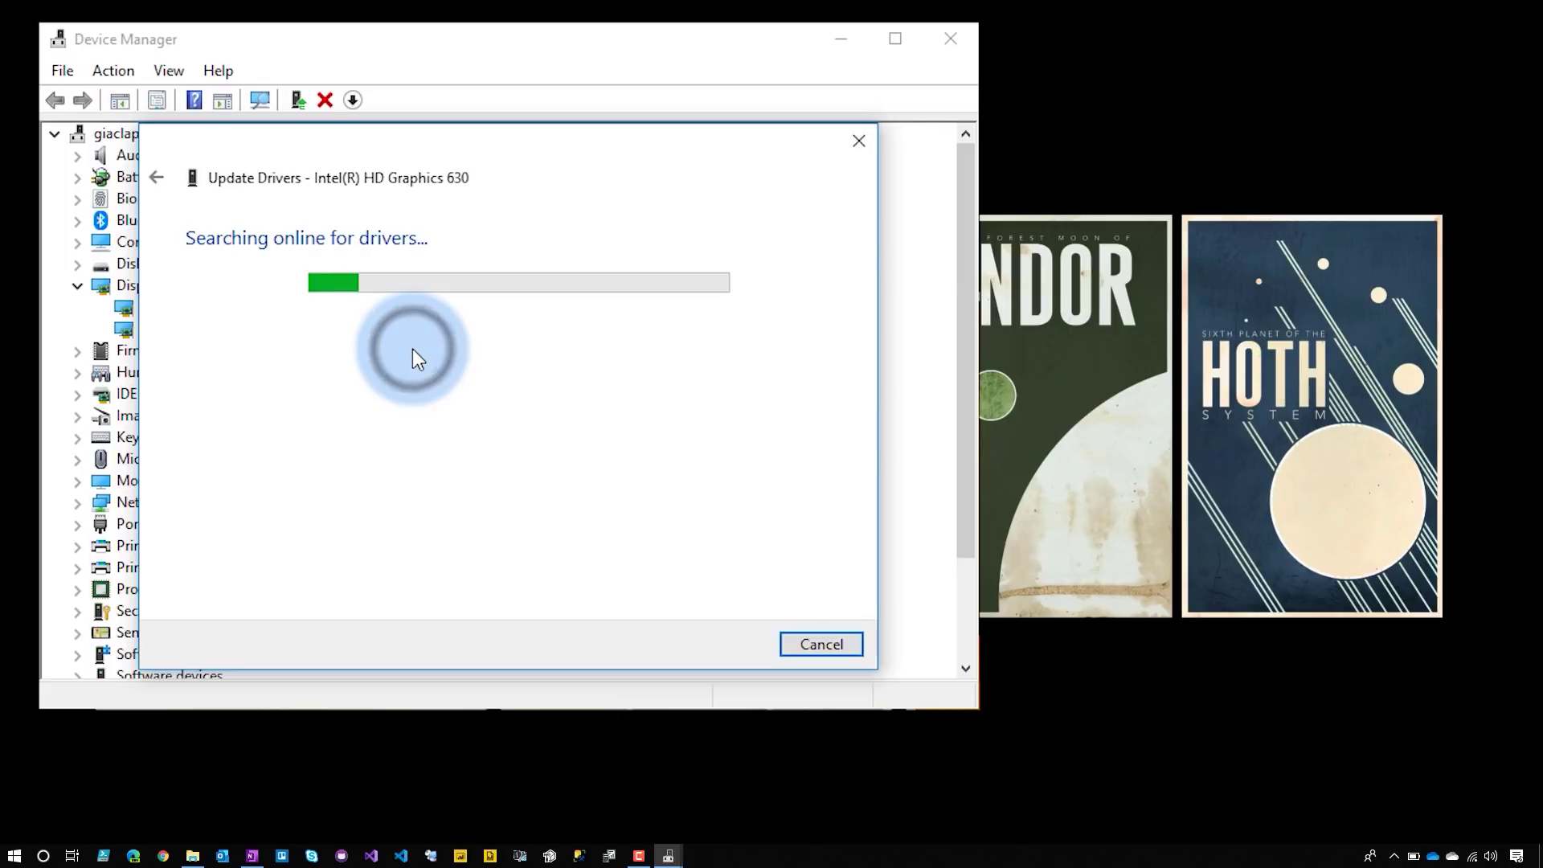
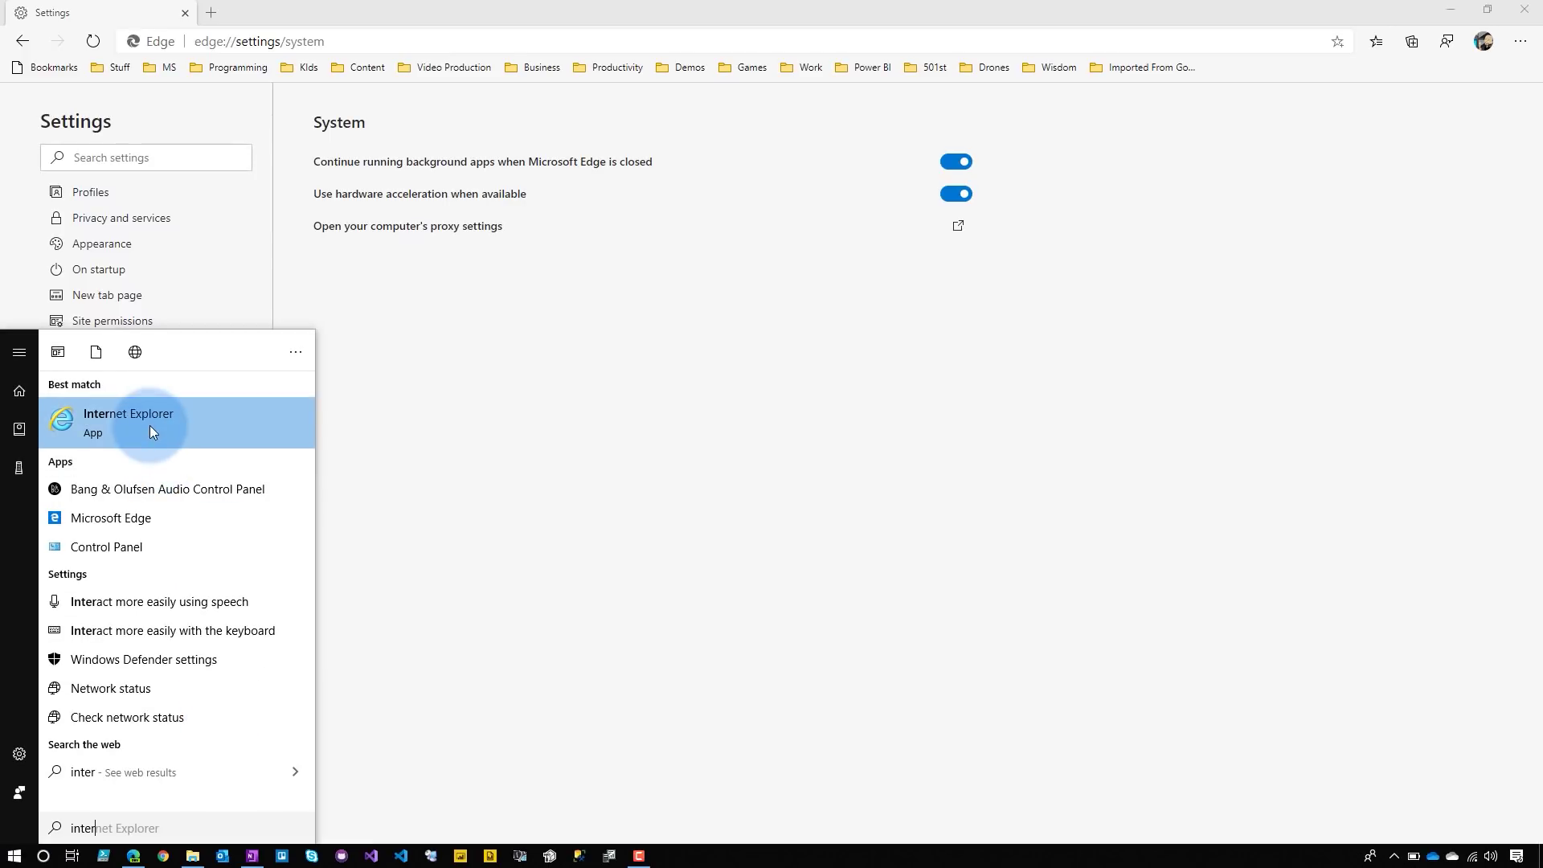
- Open Internet Explorer and display the advanced settings in its Internet Options
click(149, 426)
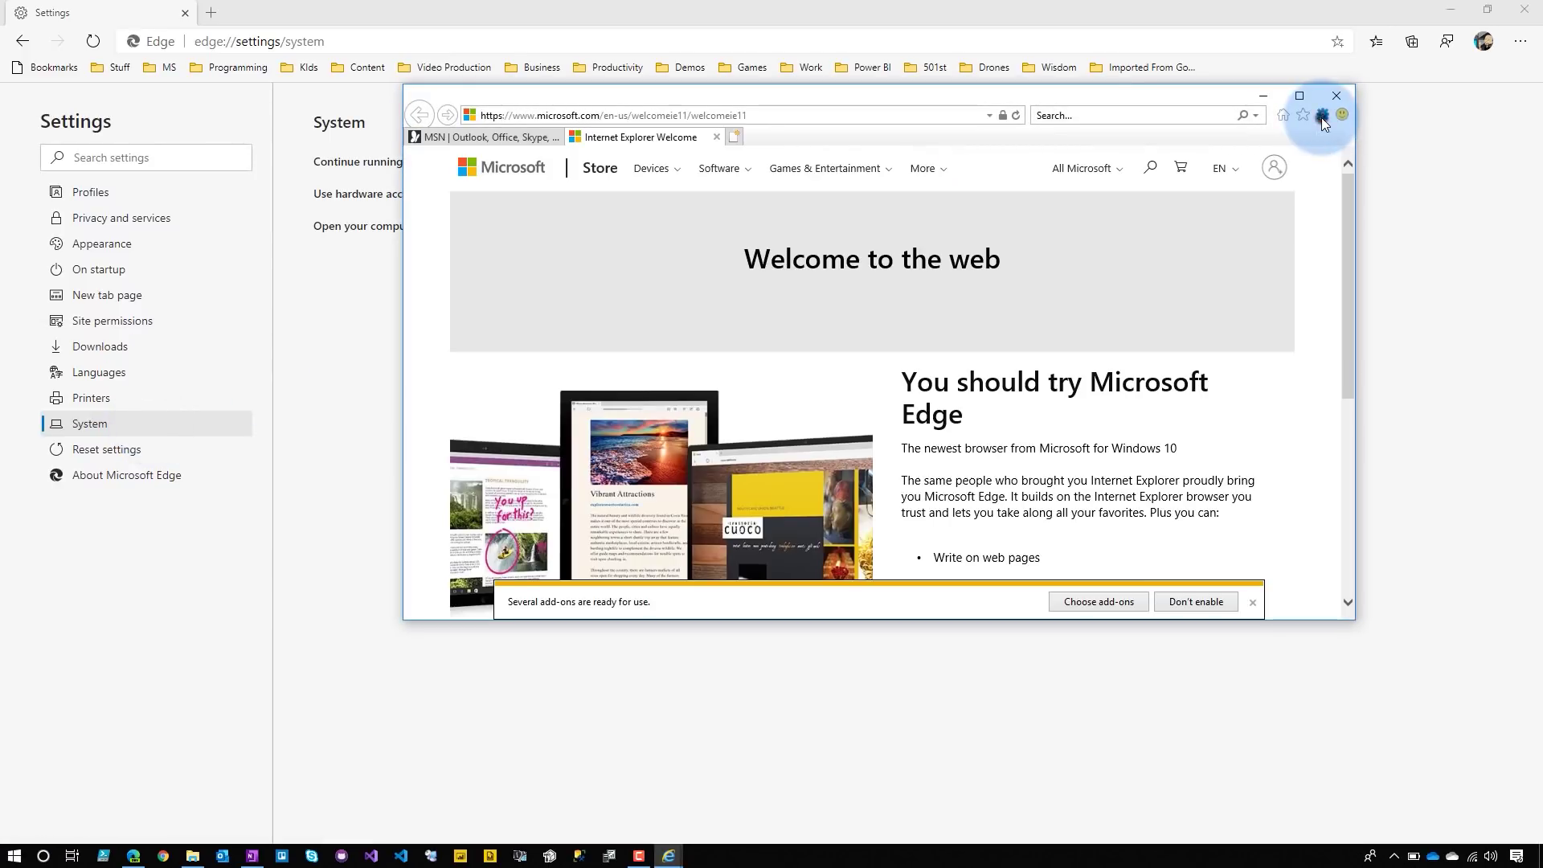
click(1322, 114)
click(1190, 320)
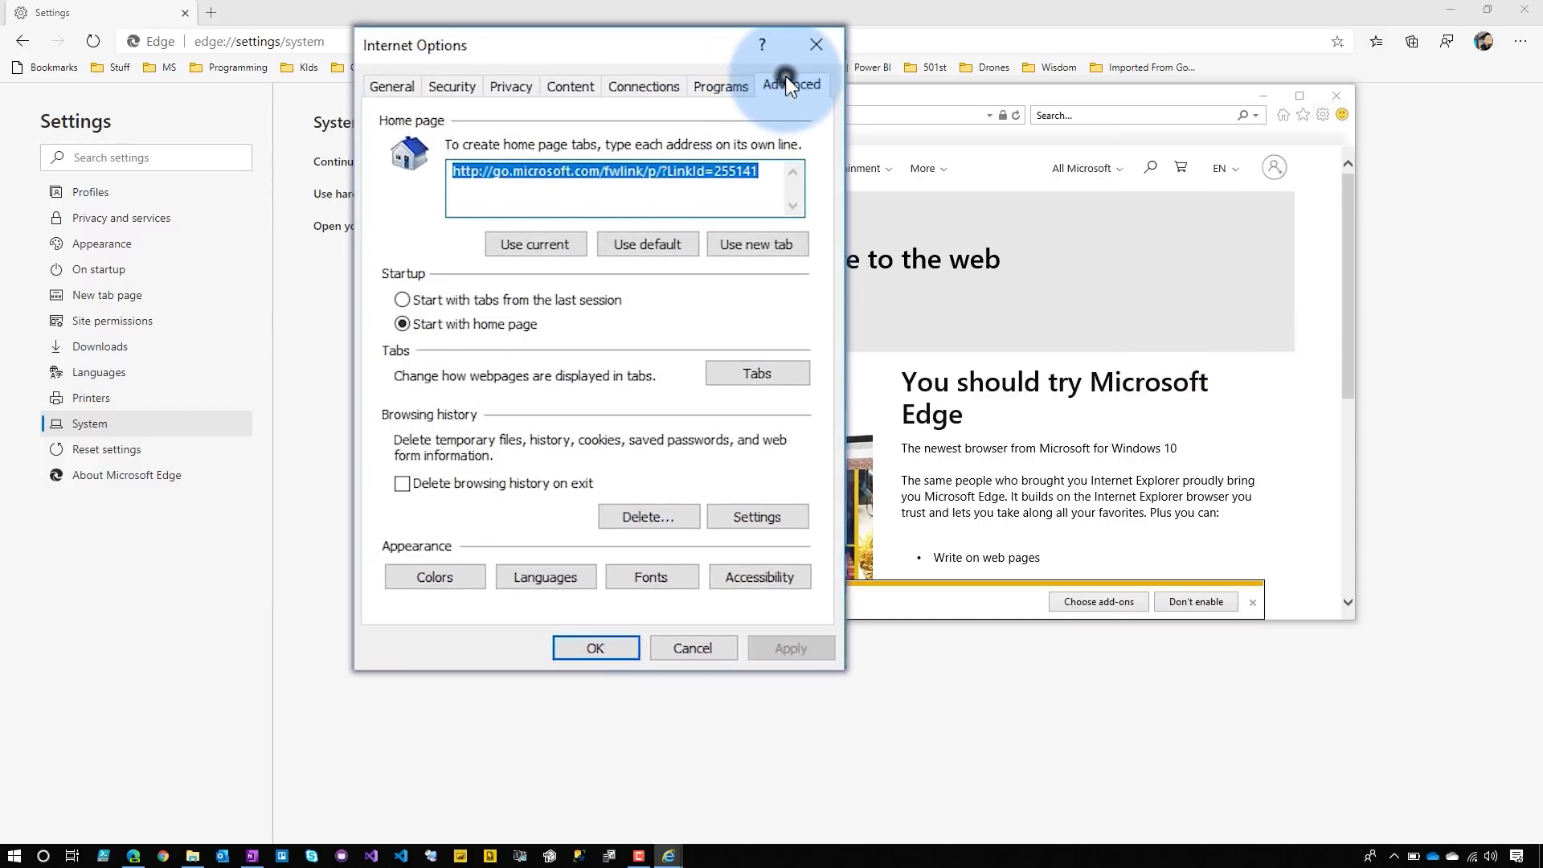
click(768, 92)
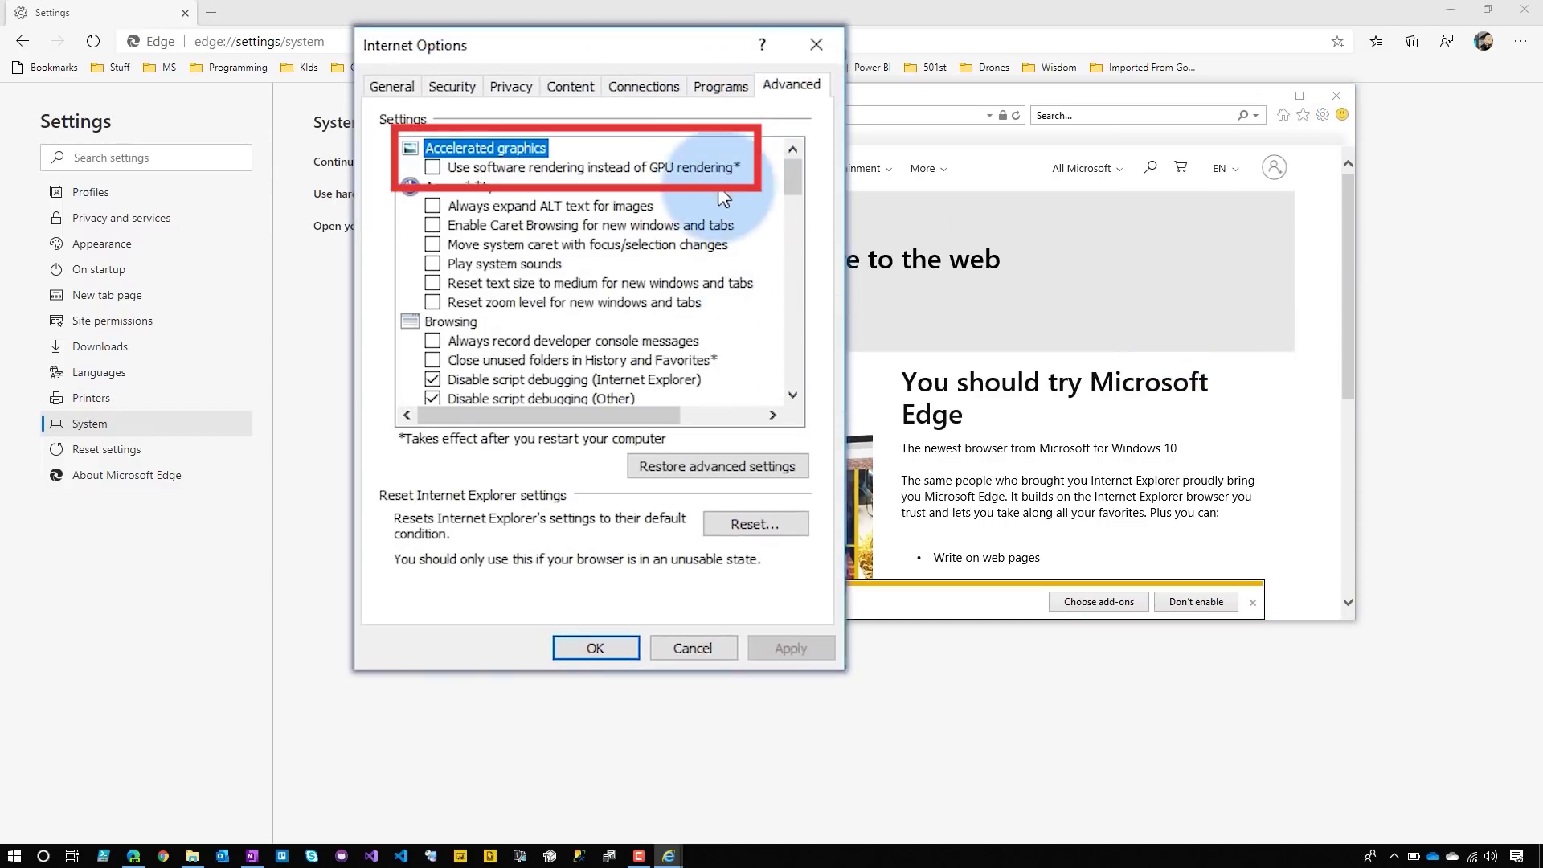
- Try enabling software rendering instead of GPU rendering, discard the change and close Internet Explorer
click(688, 165)
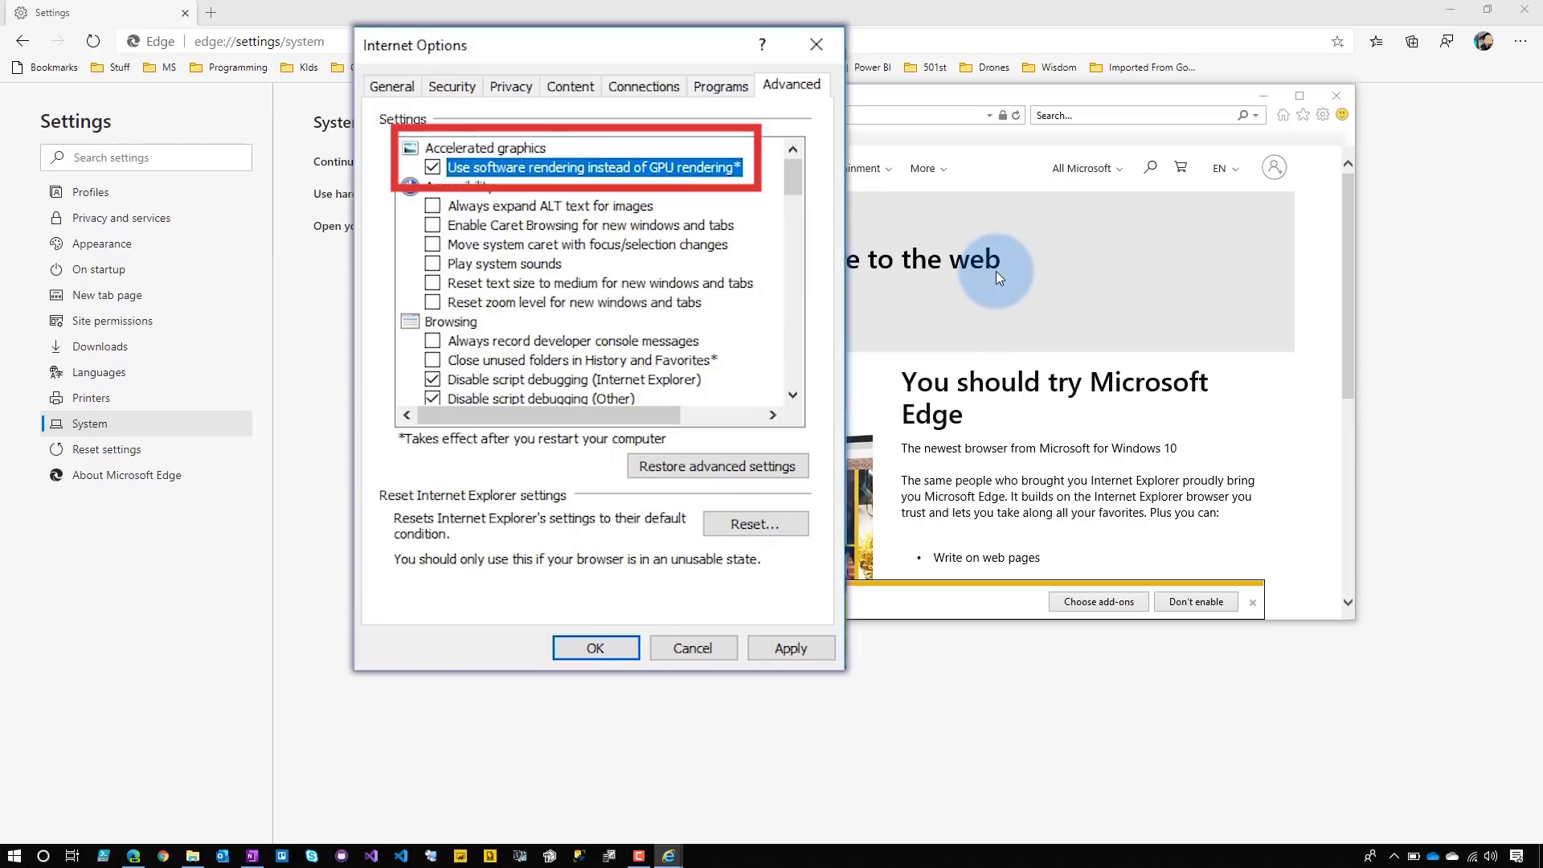
click(715, 648)
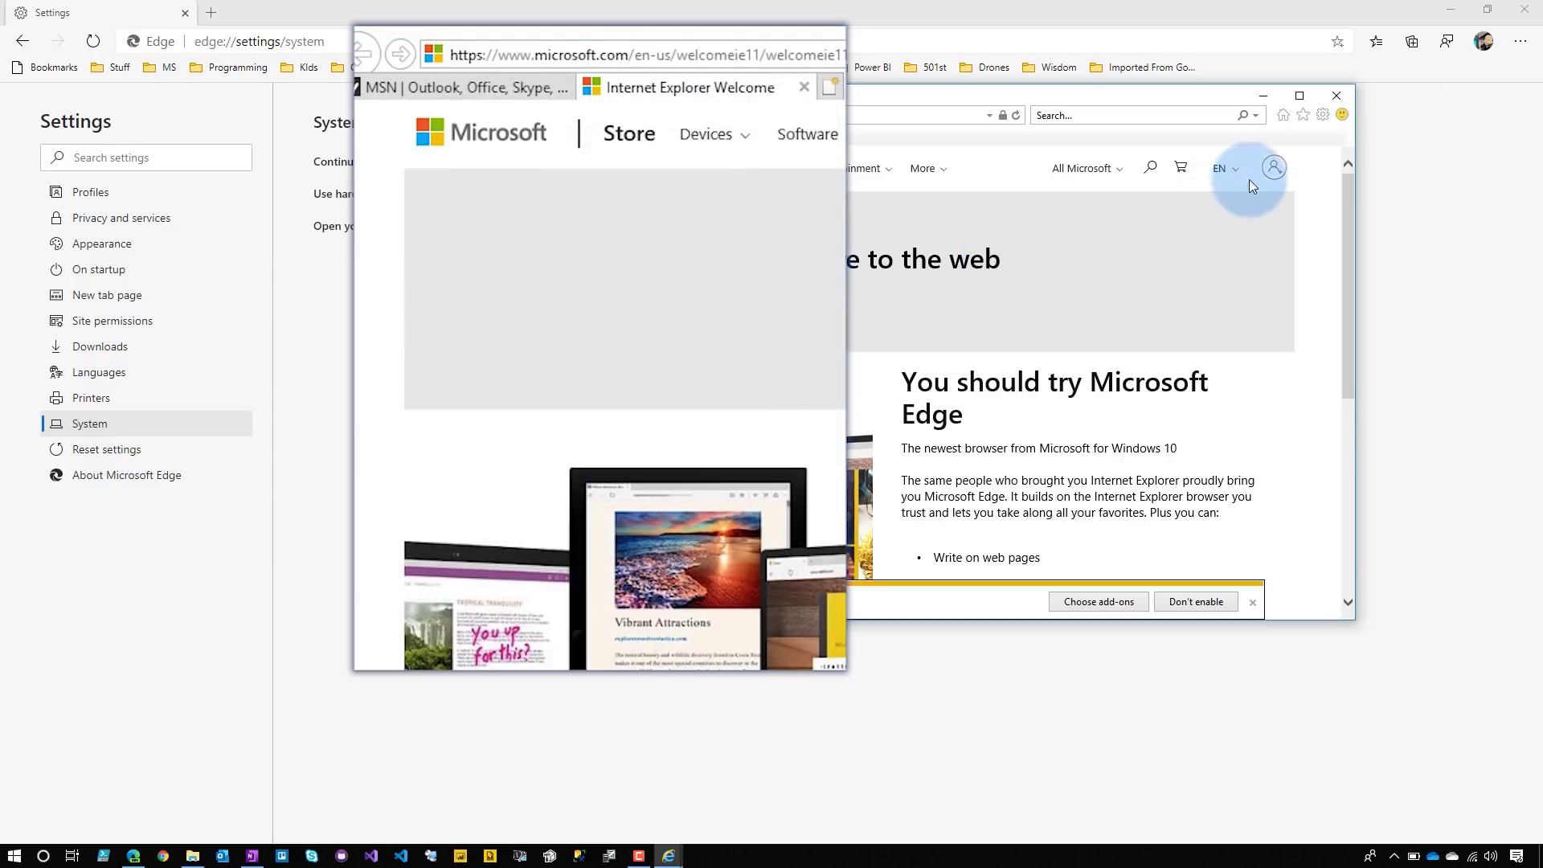
click(1337, 98)
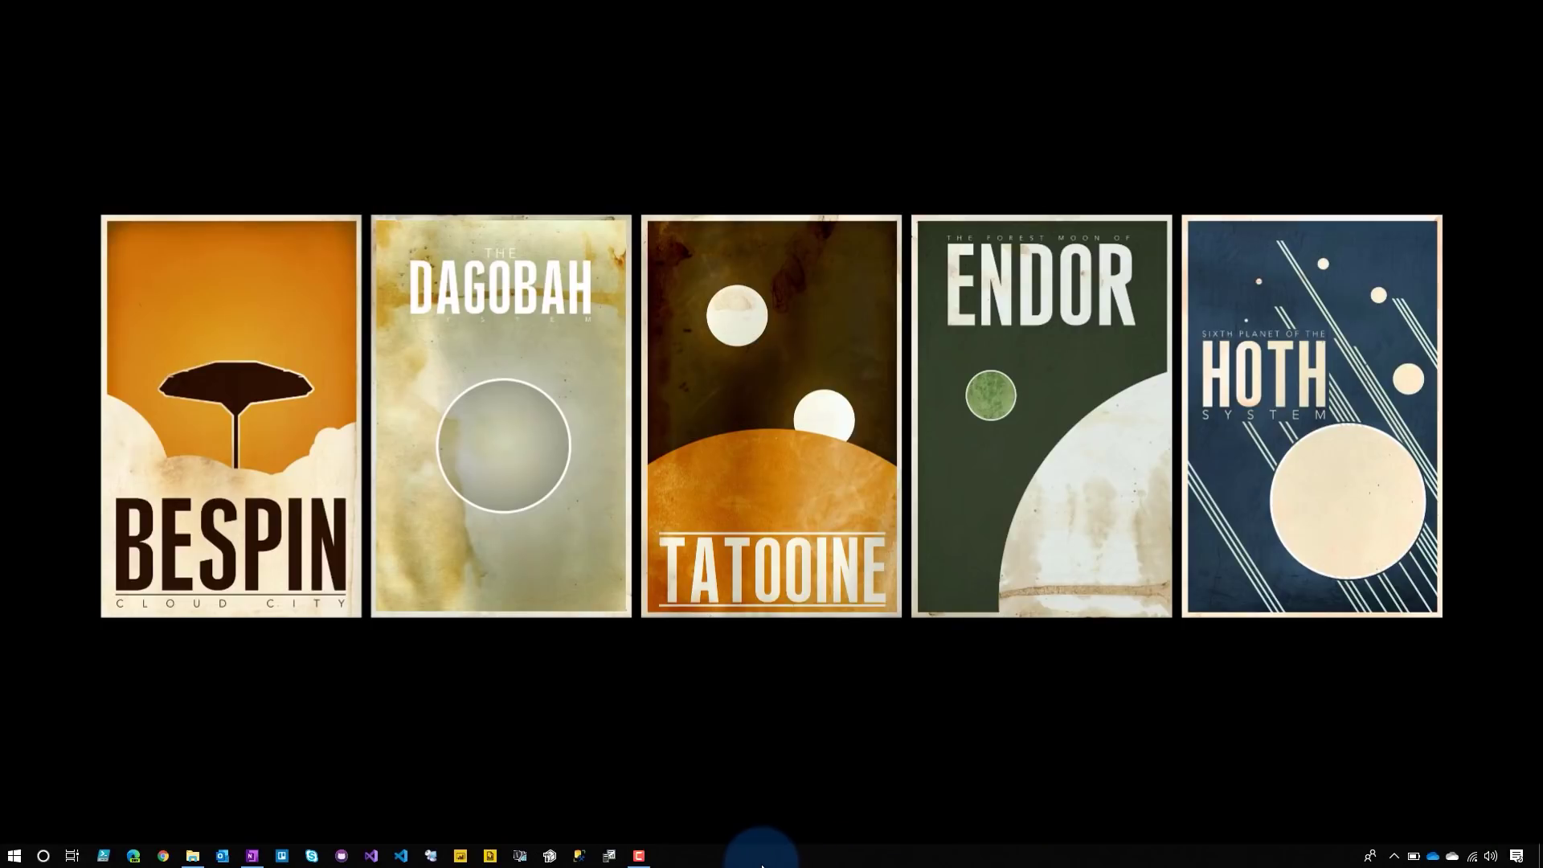
- Open Task Manager and review memory performance and the list of running background processes
right_click(762, 861)
click(815, 784)
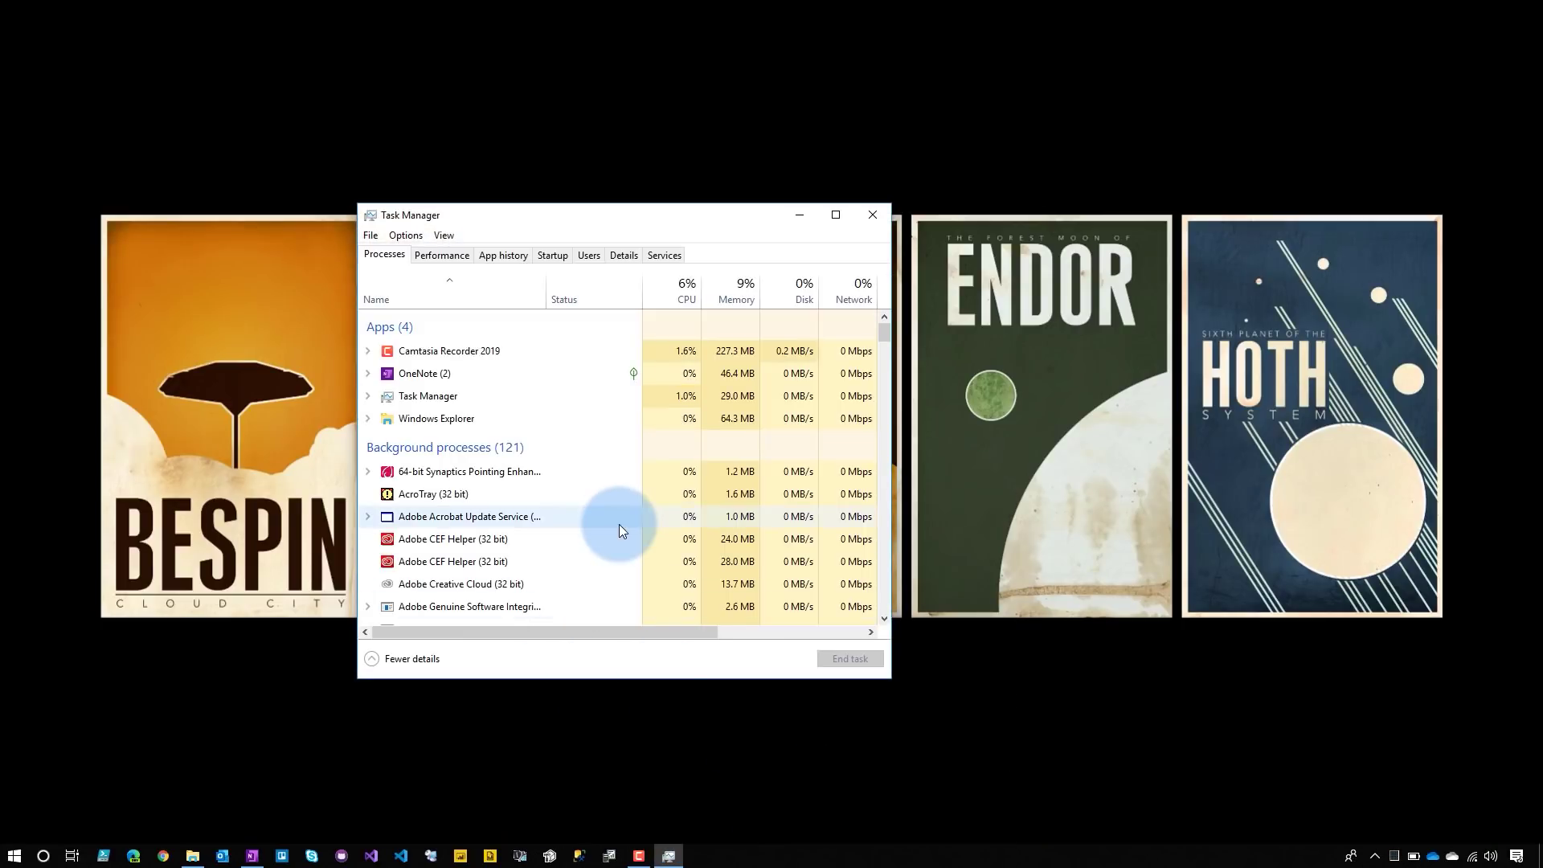
click(442, 255)
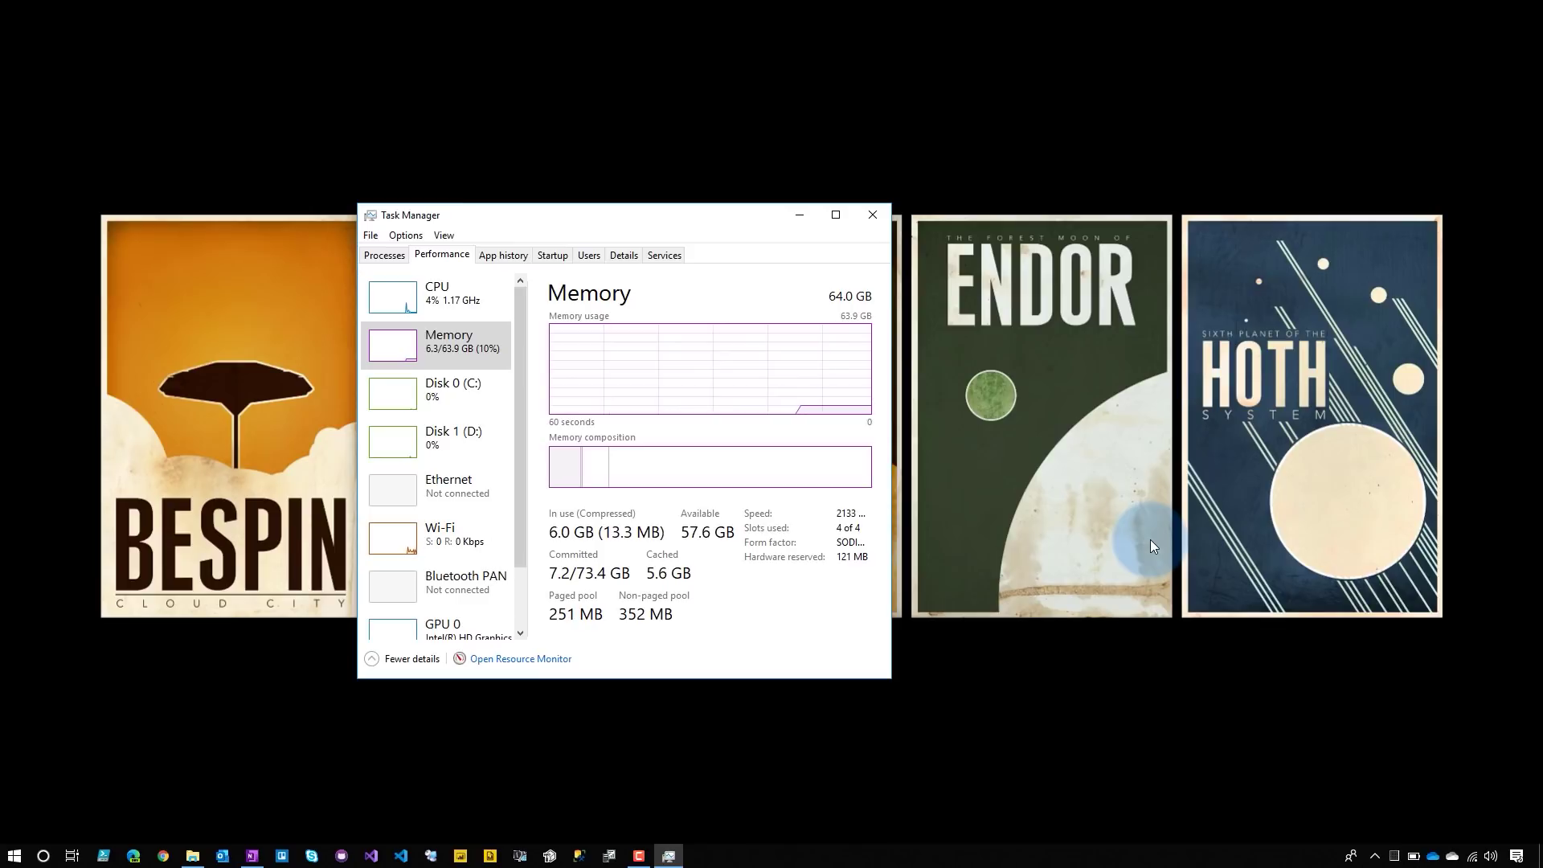
click(384, 255)
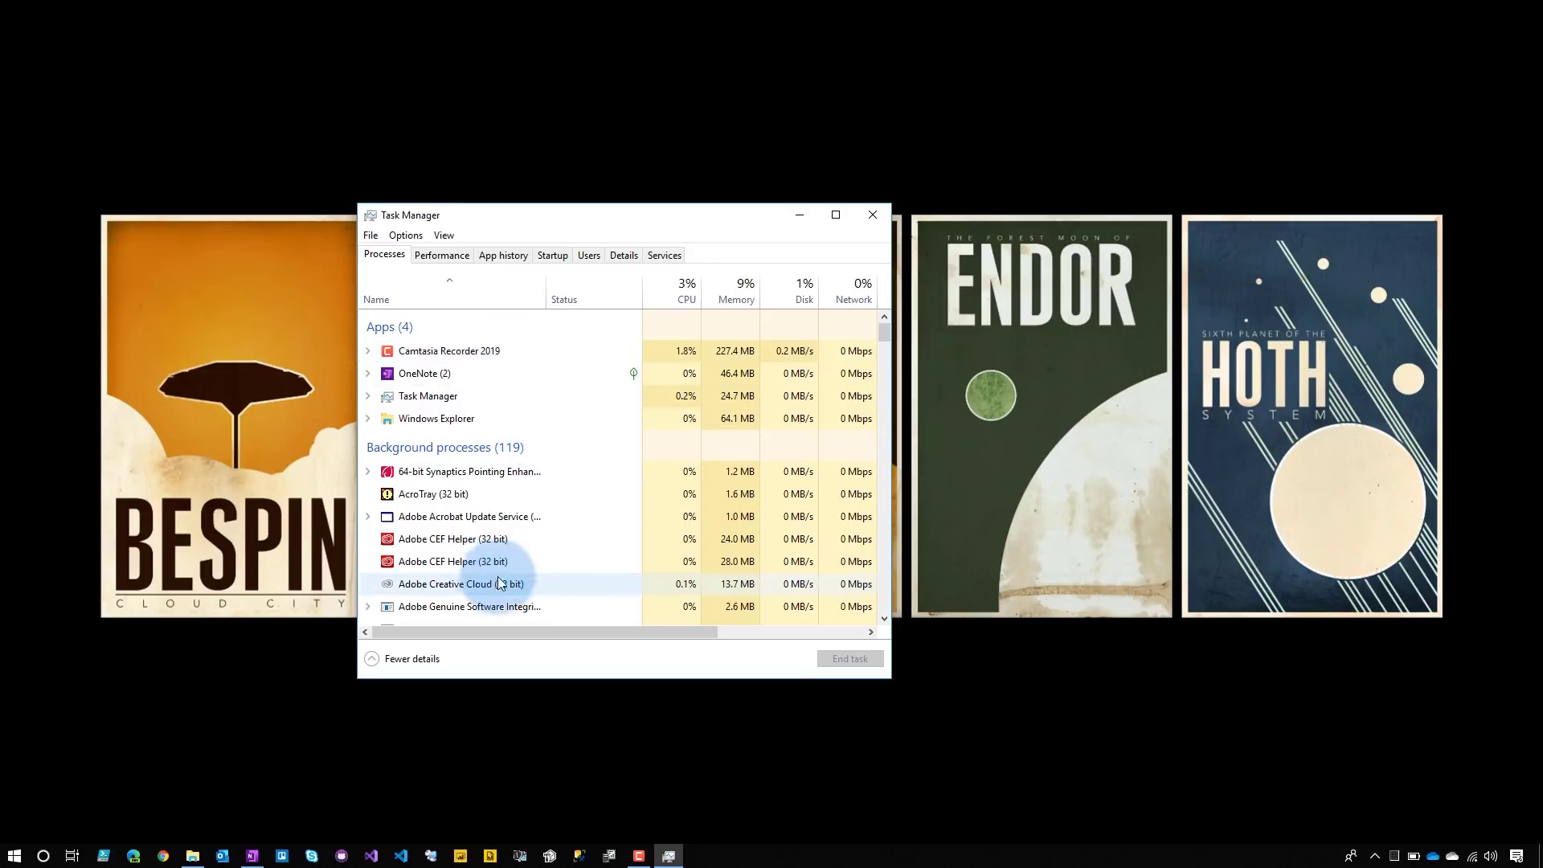
scroll(553, 561, down, 2)
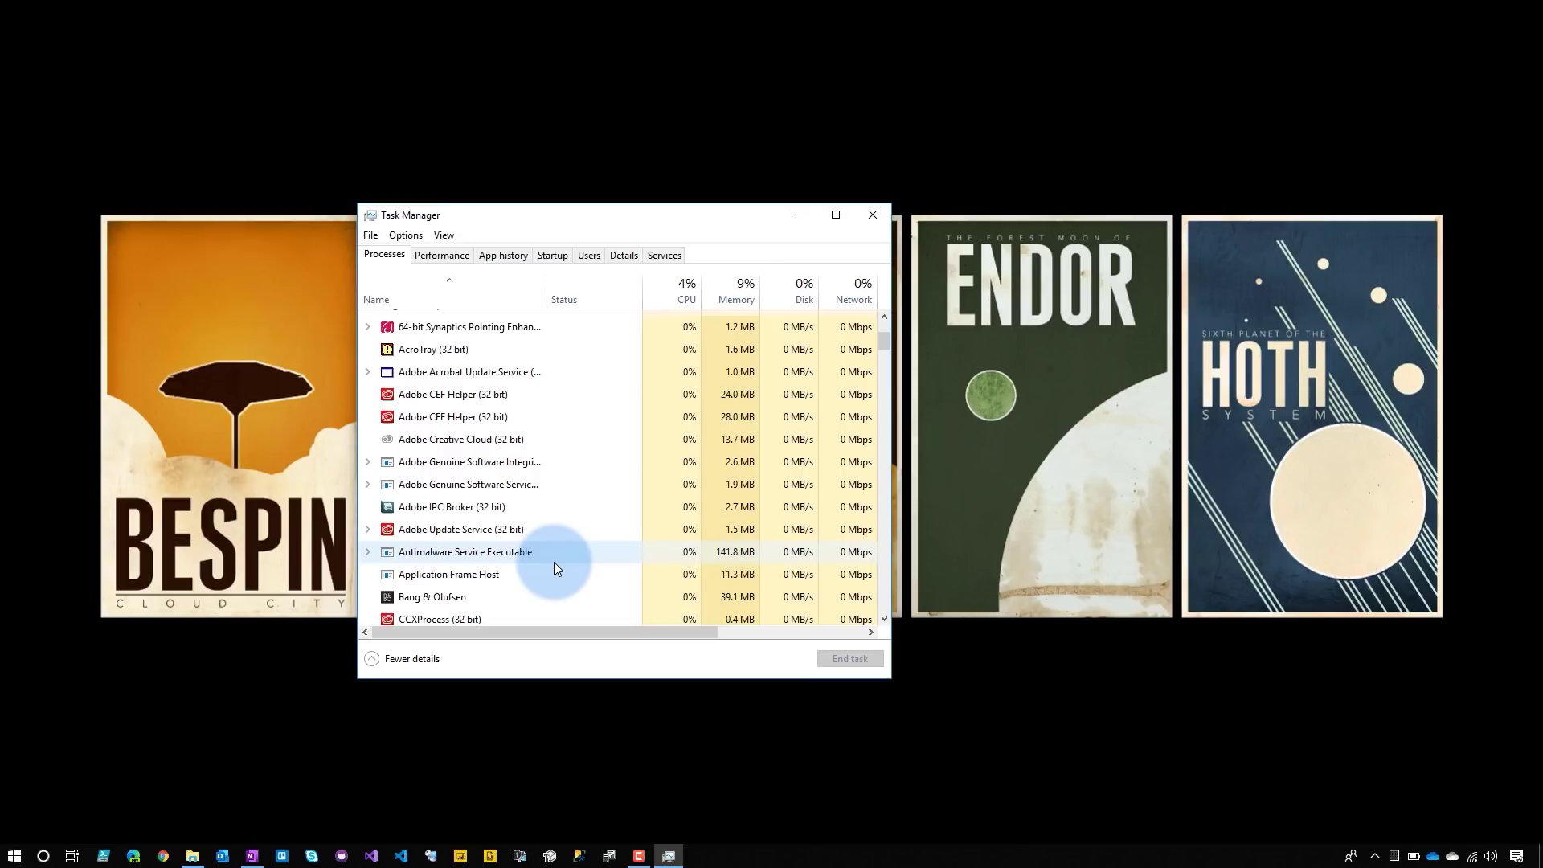
scroll(553, 562, up, 2)
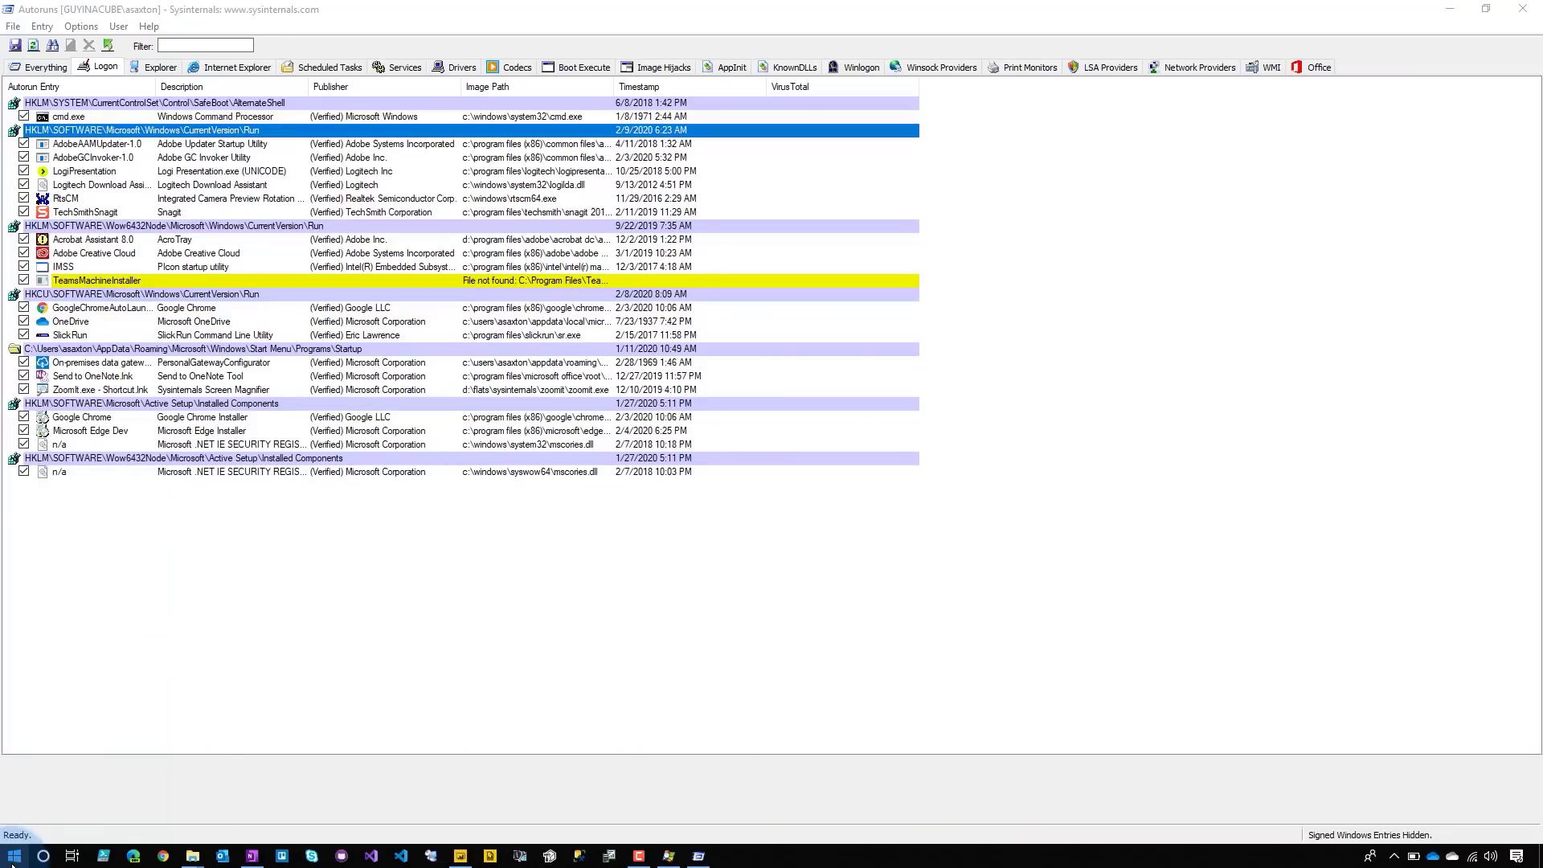
- Launch System Configuration through the Run dialog and review its general, boot and services settings
right_click(12, 861)
click(60, 781)
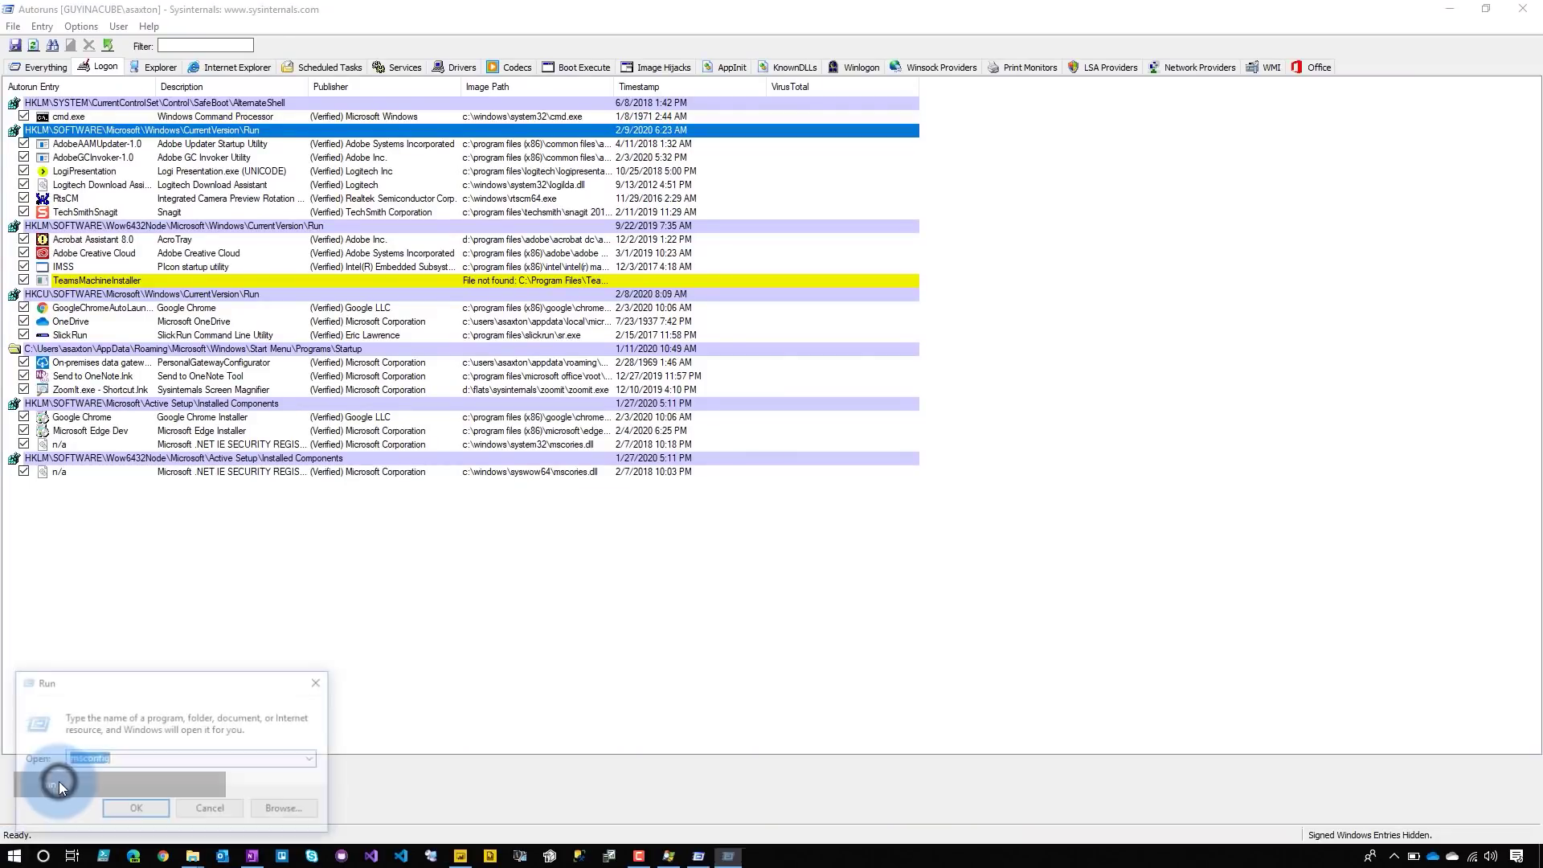
key(Return)
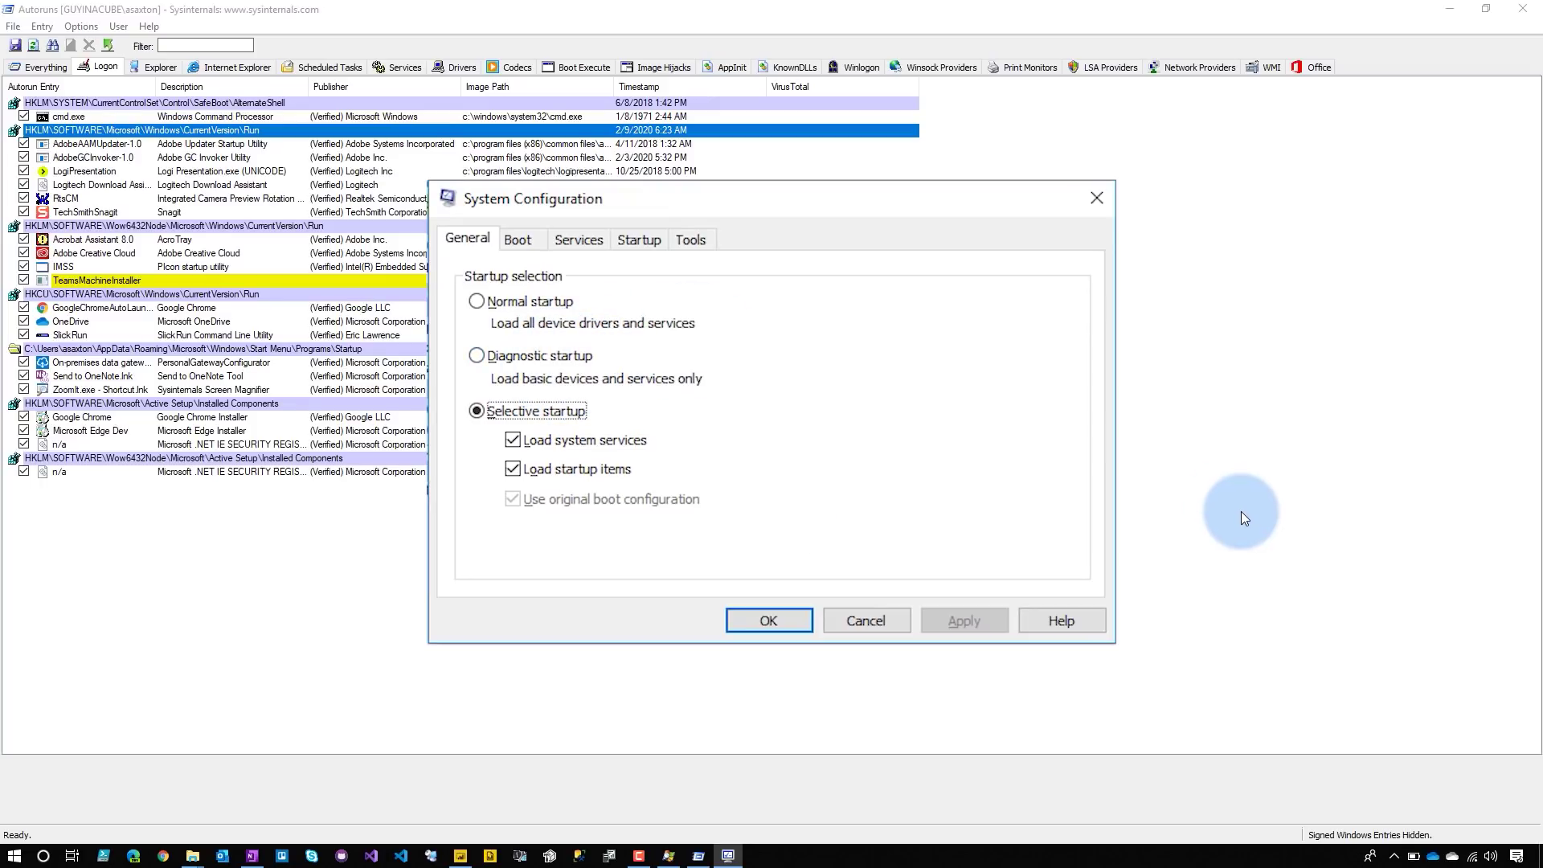
click(523, 243)
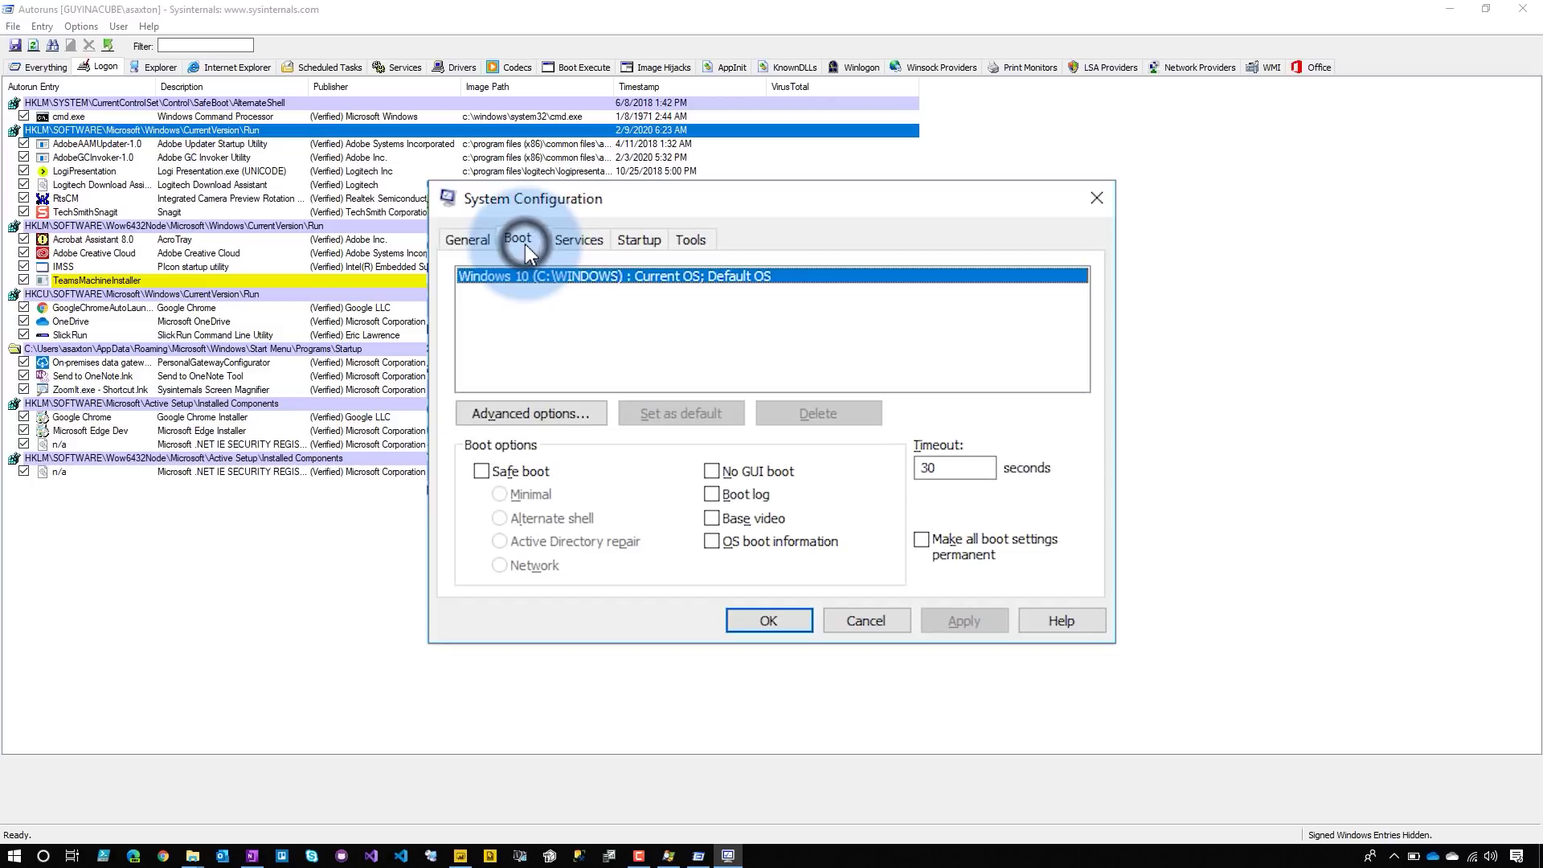
click(582, 244)
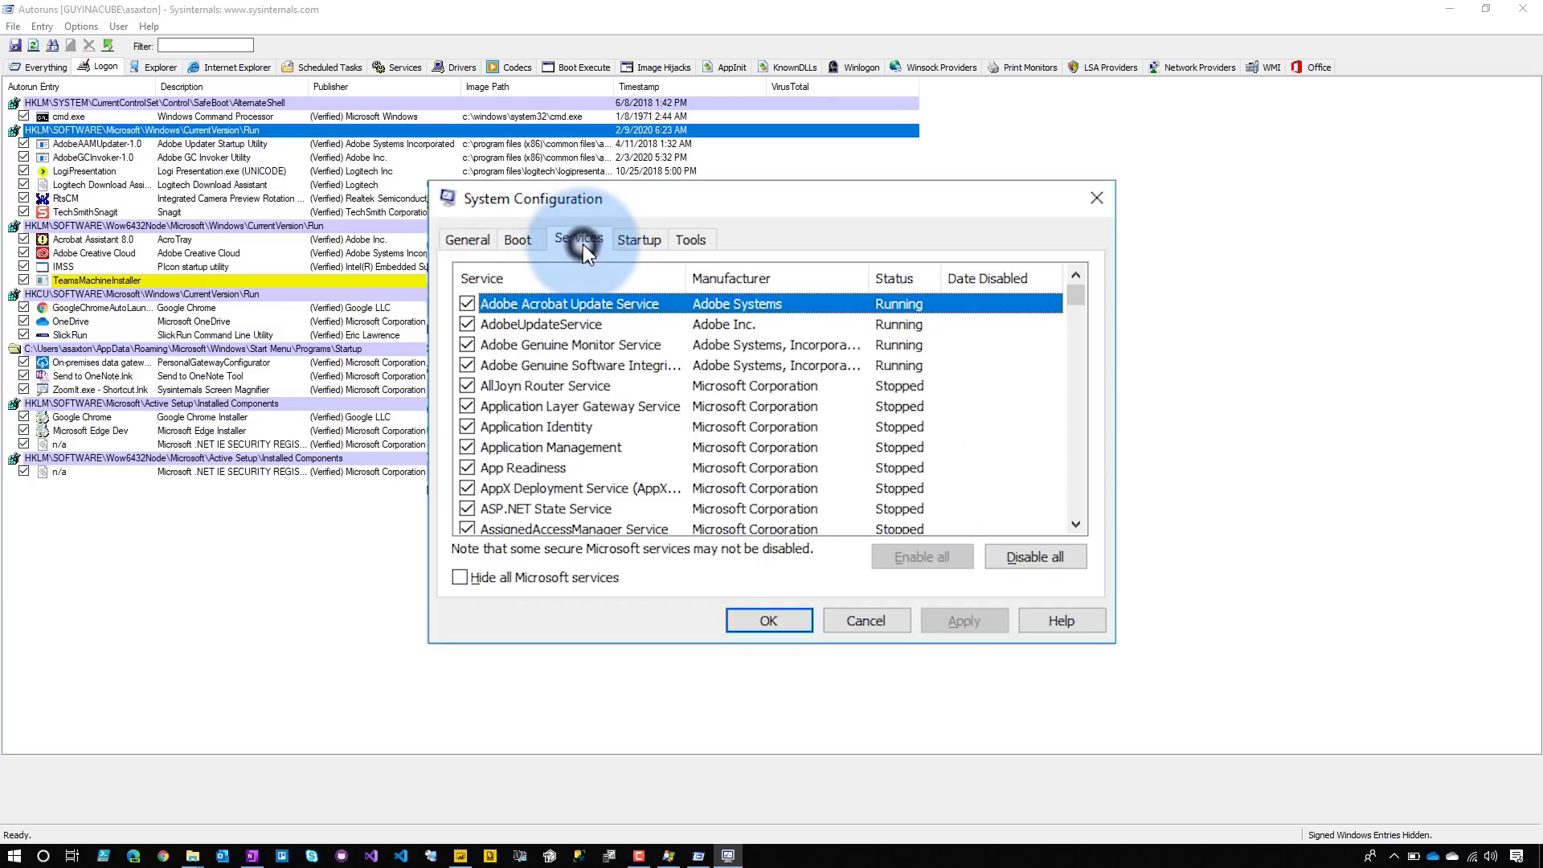
click(533, 239)
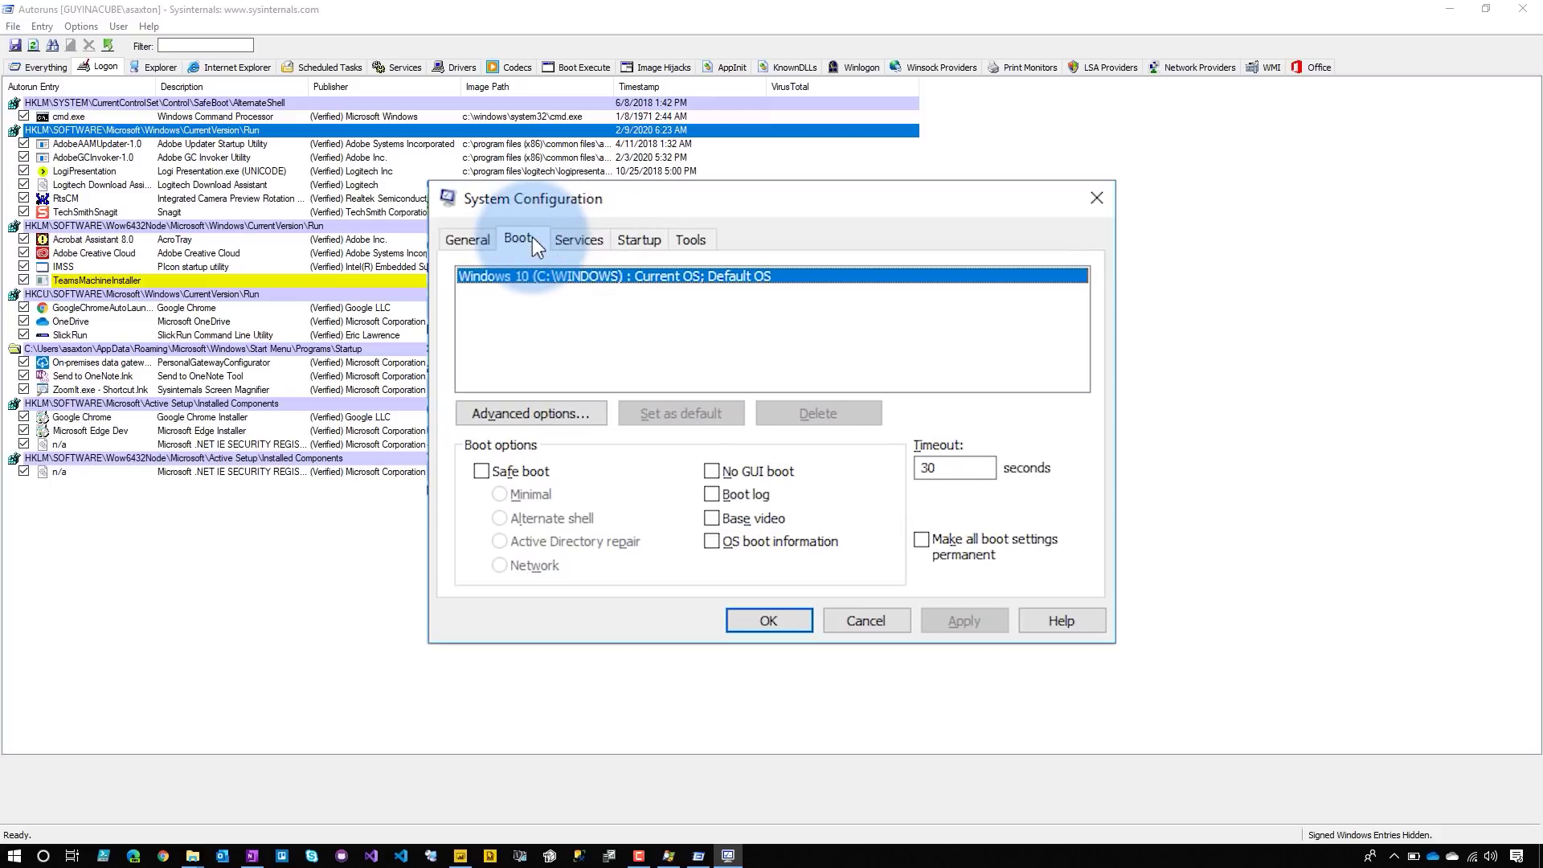
click(585, 240)
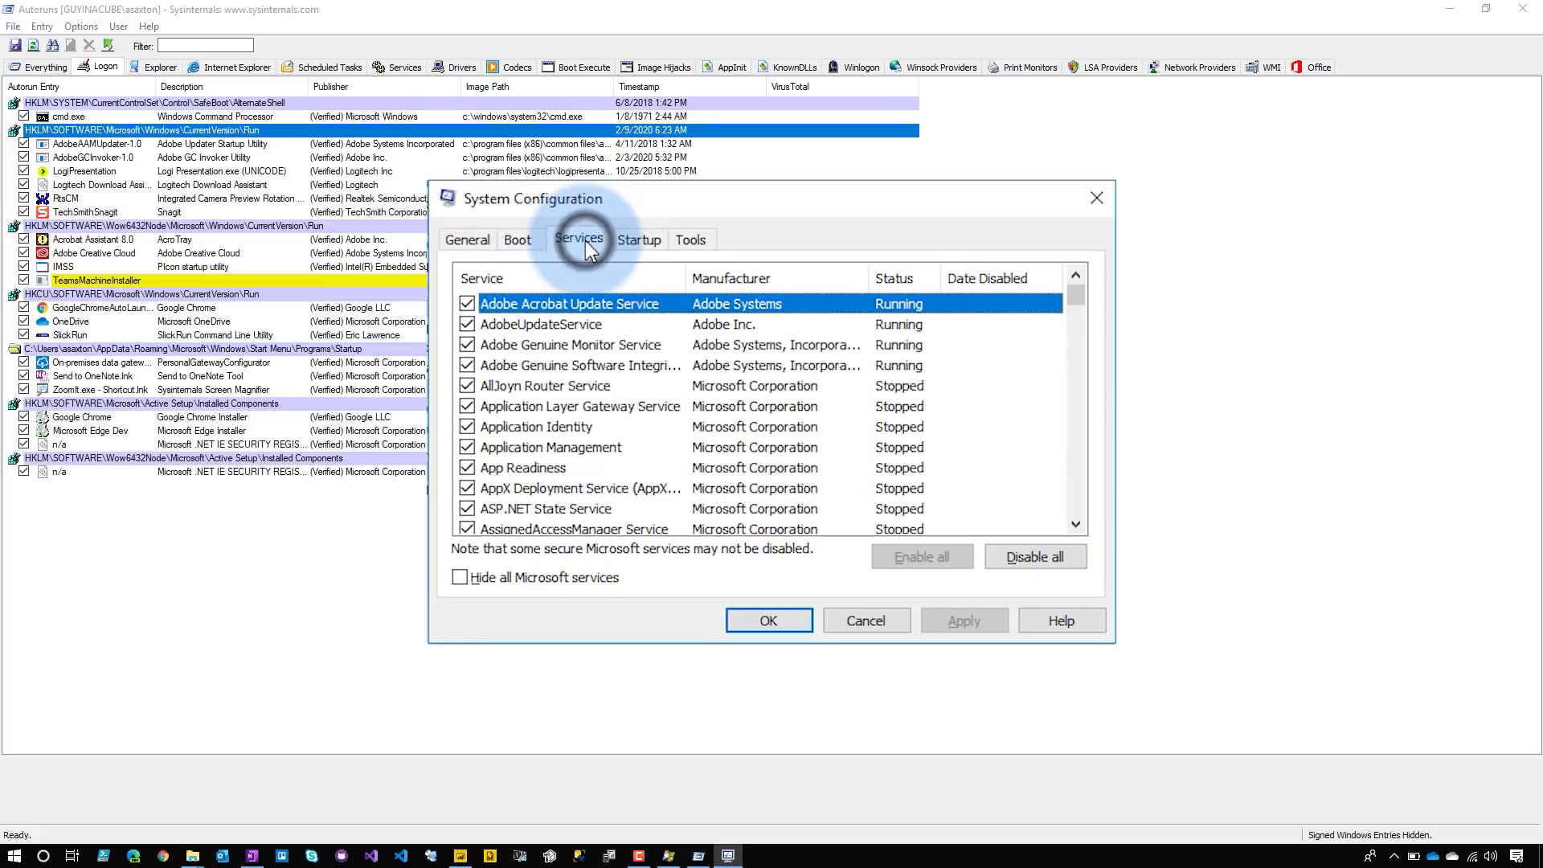
- Review the startup programs in Task Manager and the System Configuration tools list, then close System Configuration without saving changes
click(654, 243)
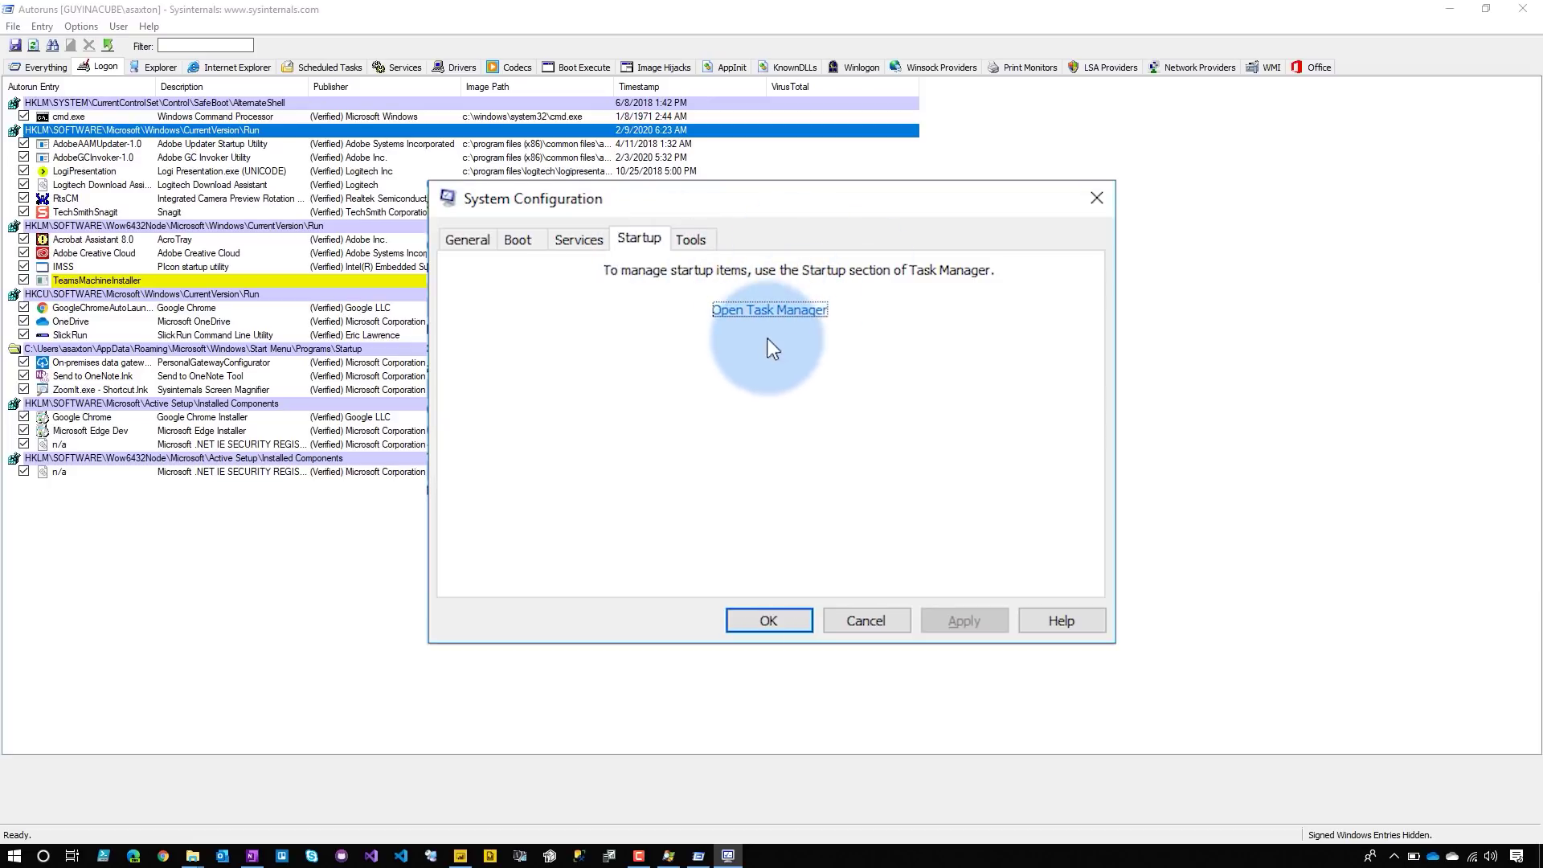
click(790, 311)
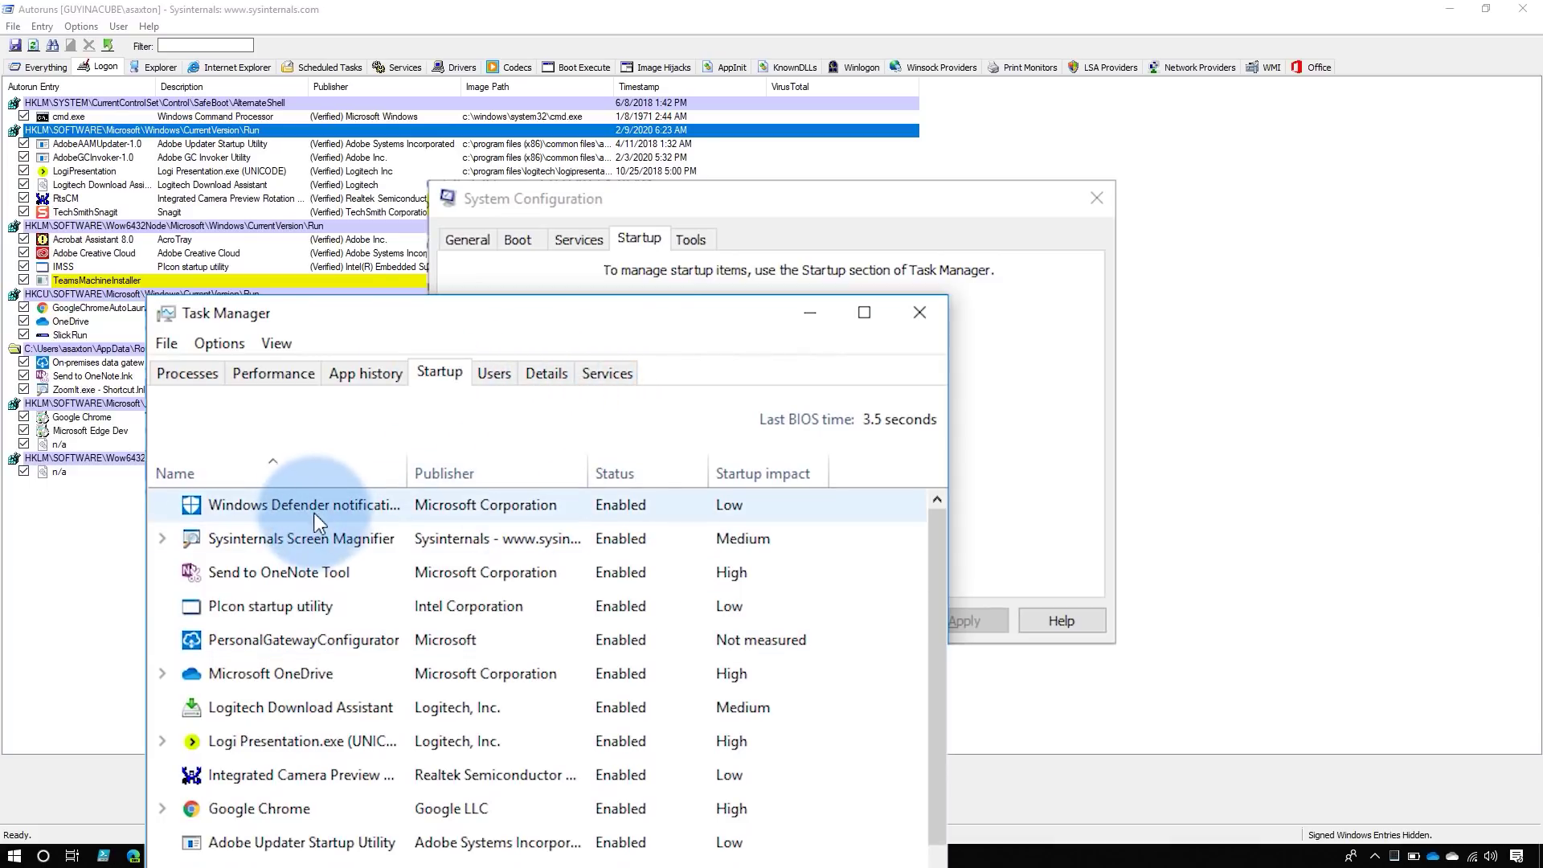
click(690, 239)
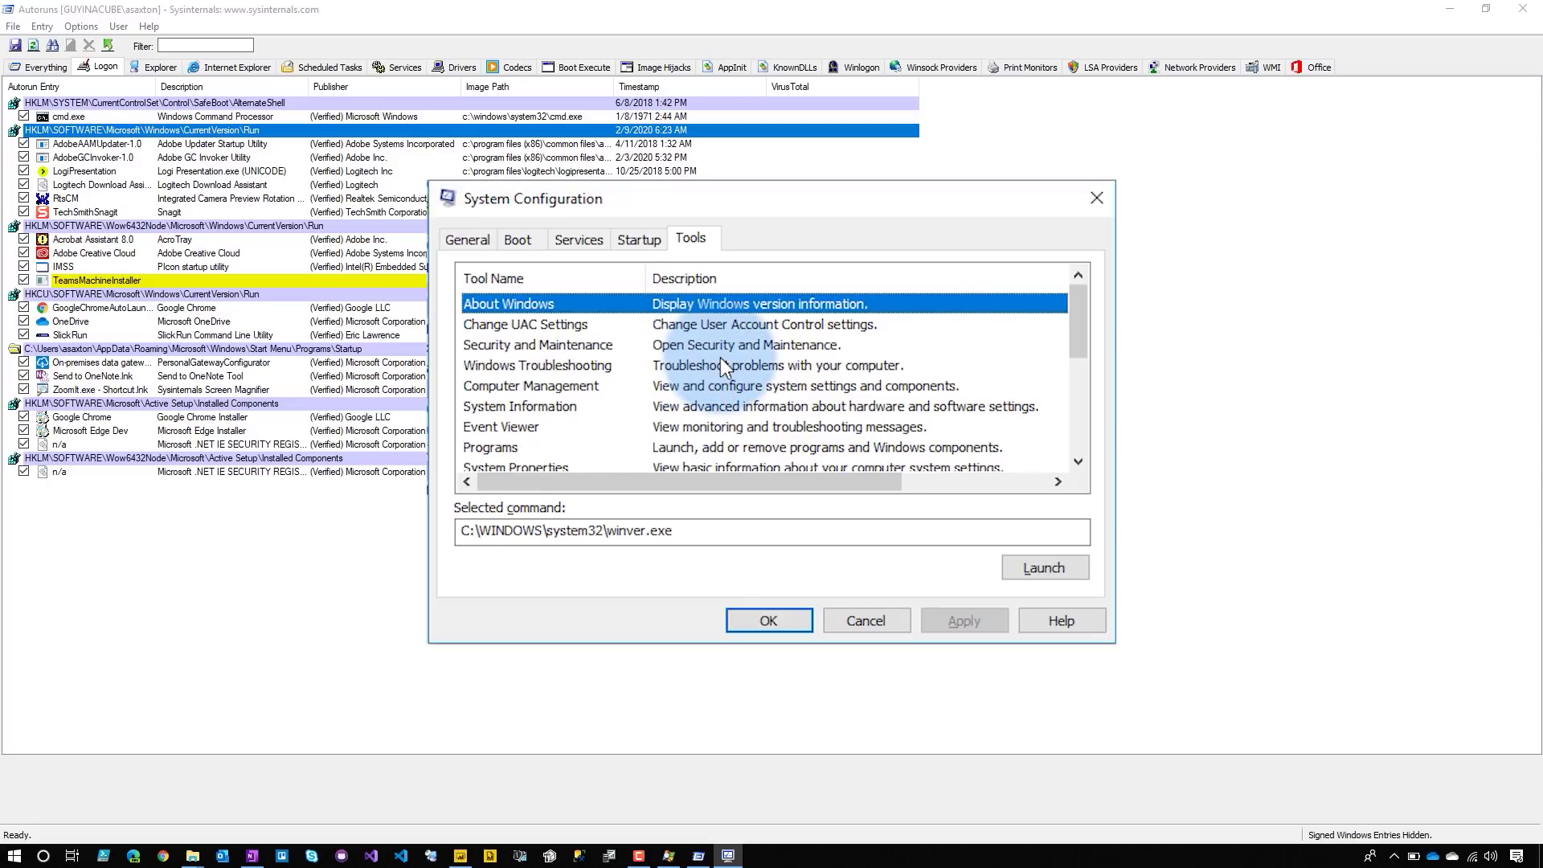
click(463, 235)
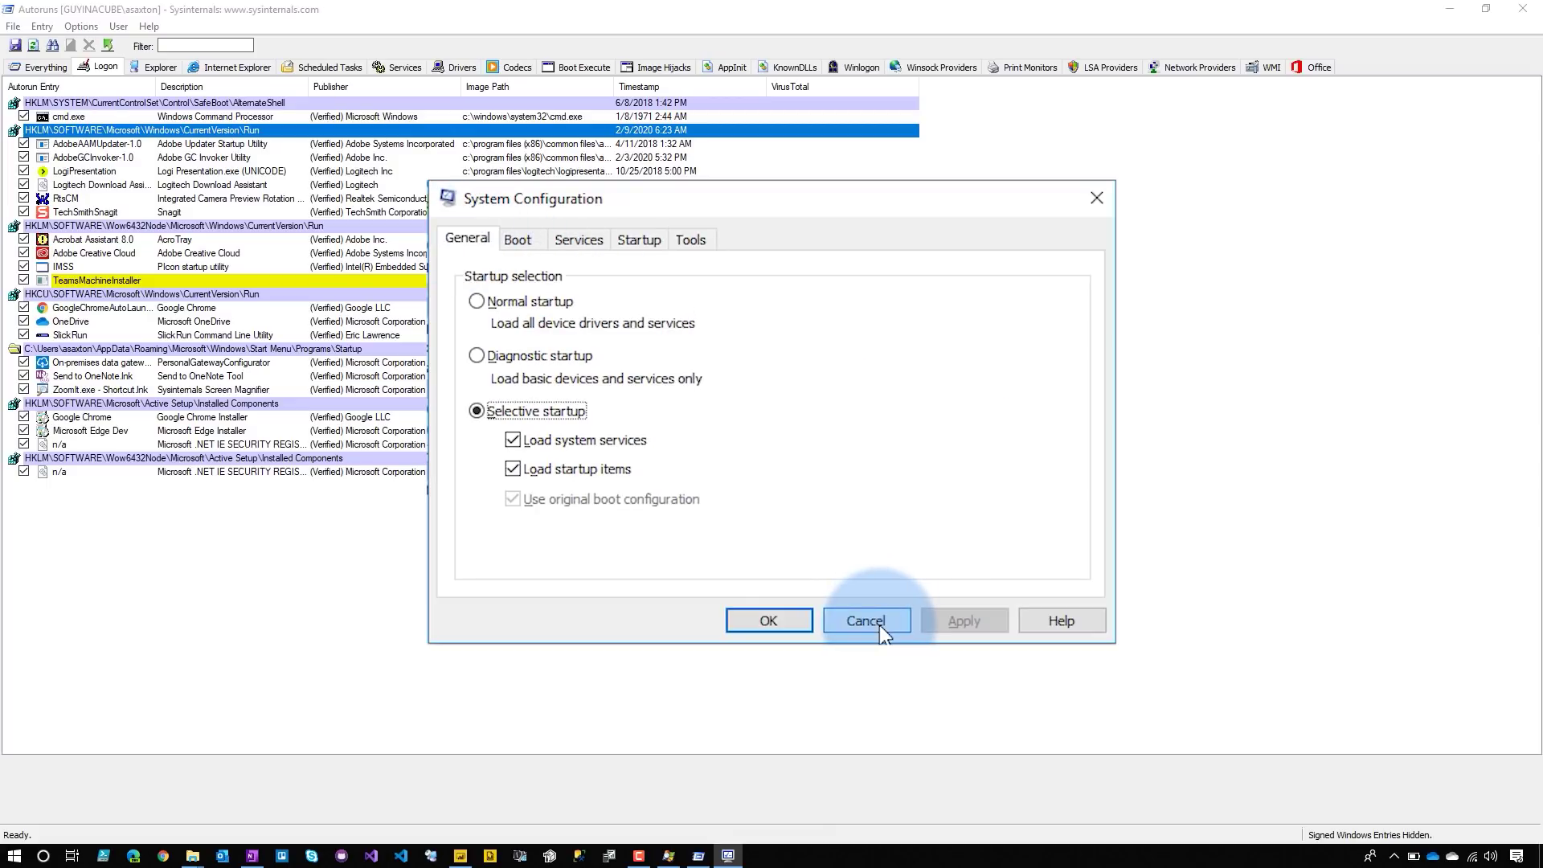
click(882, 630)
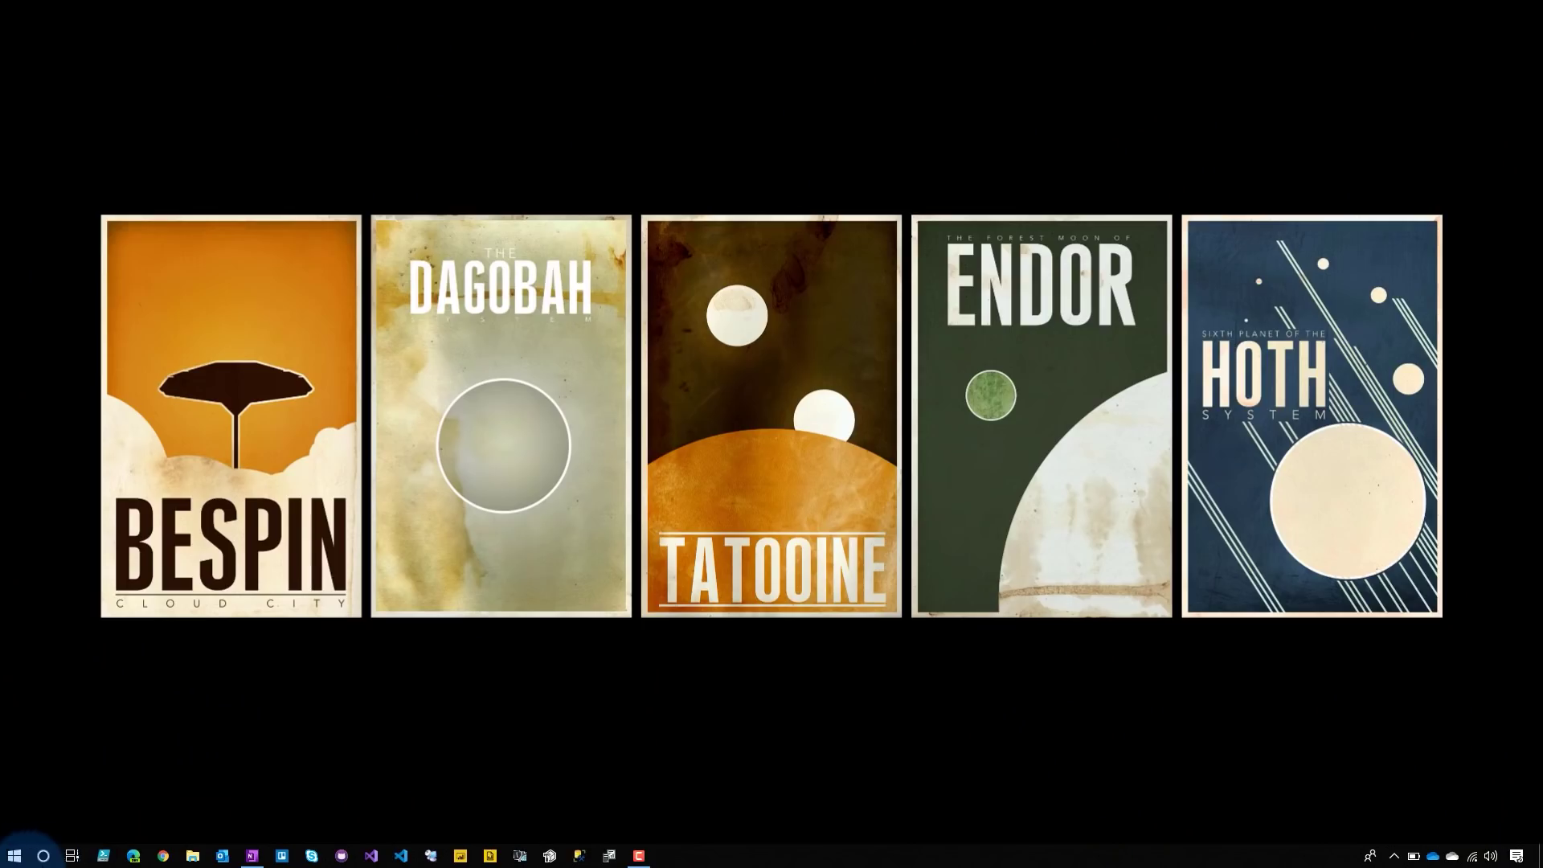
- Find the Windows Defender settings, open Windows Defender Security Center and display Virus & threat protection
key(super)
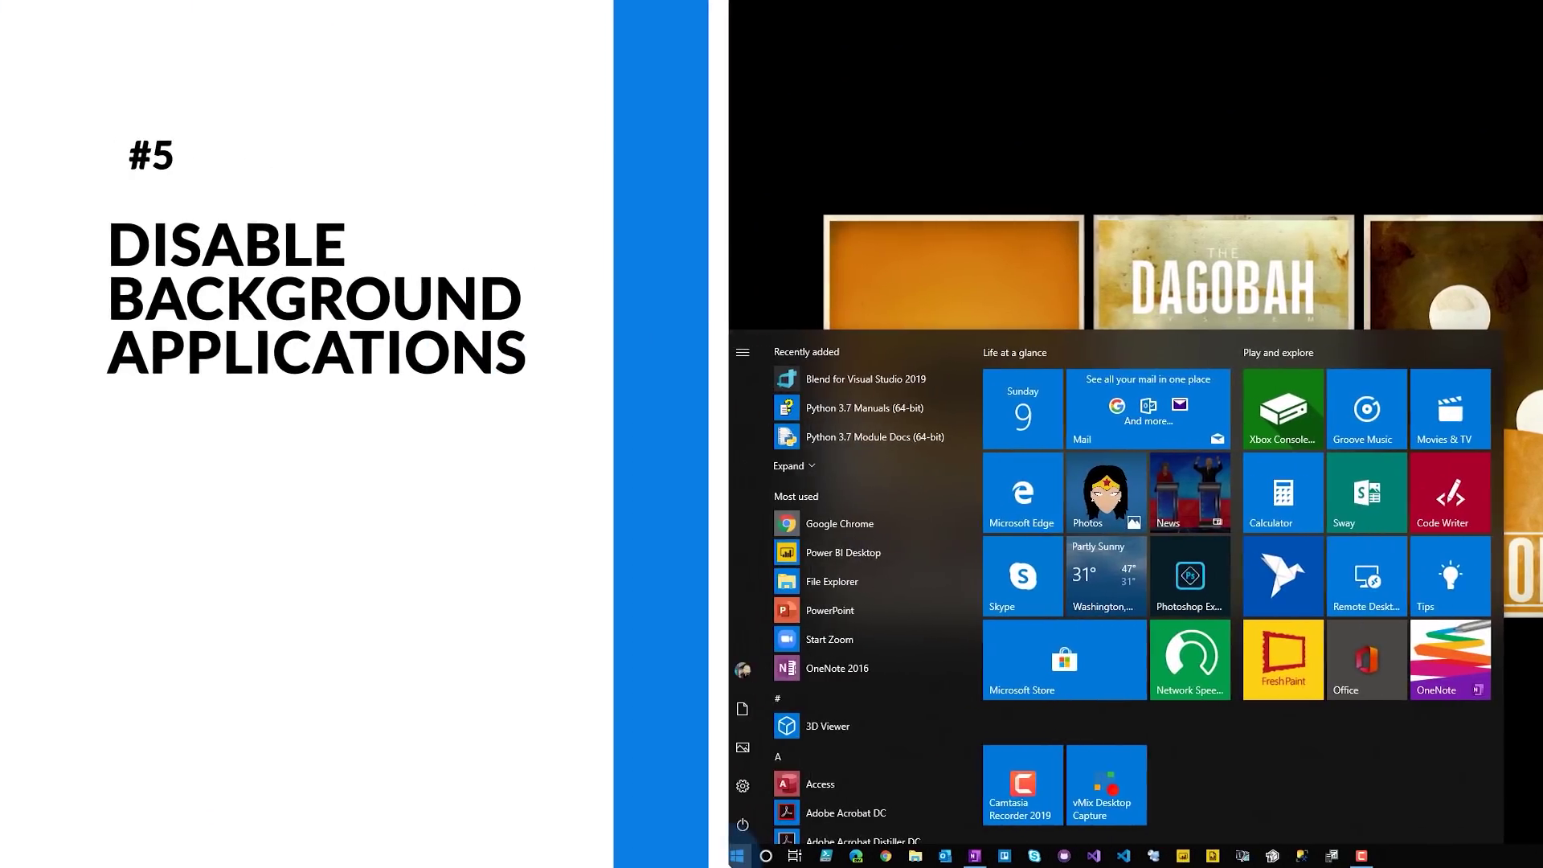
text(defen)
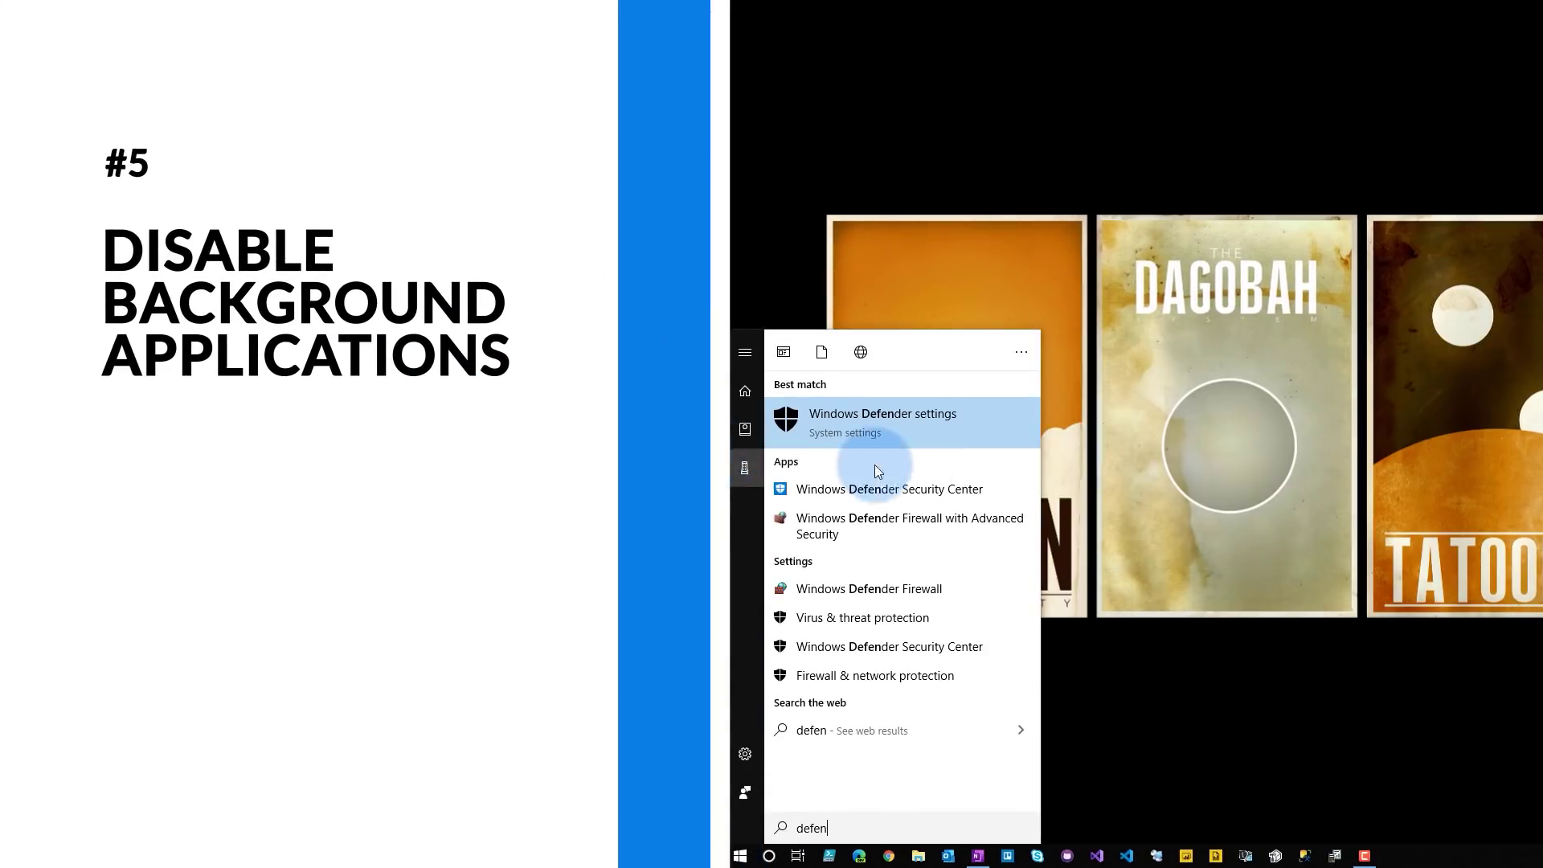
click(942, 439)
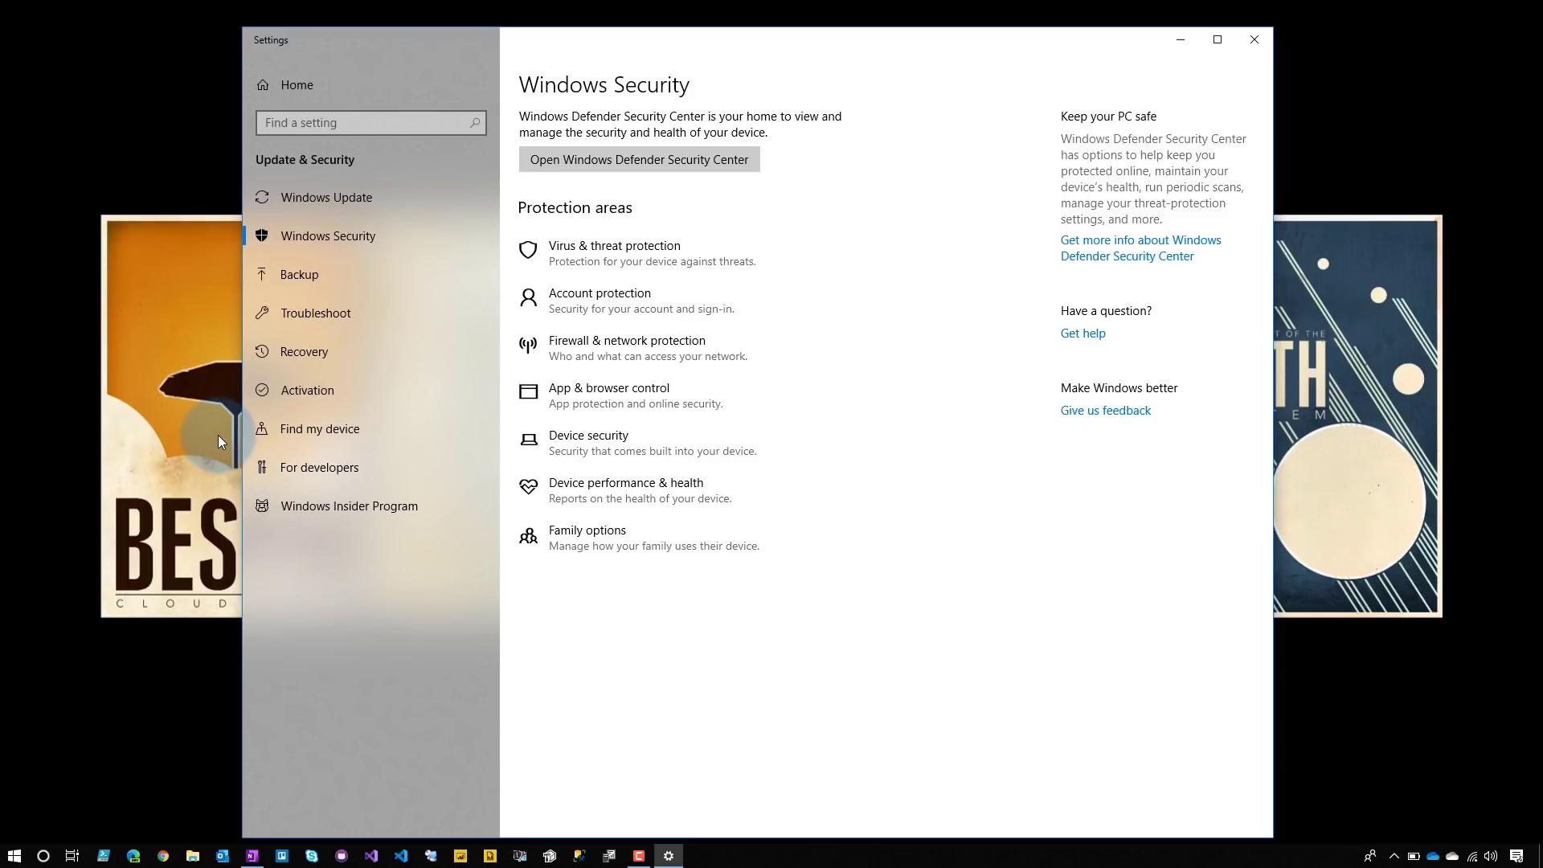
click(707, 161)
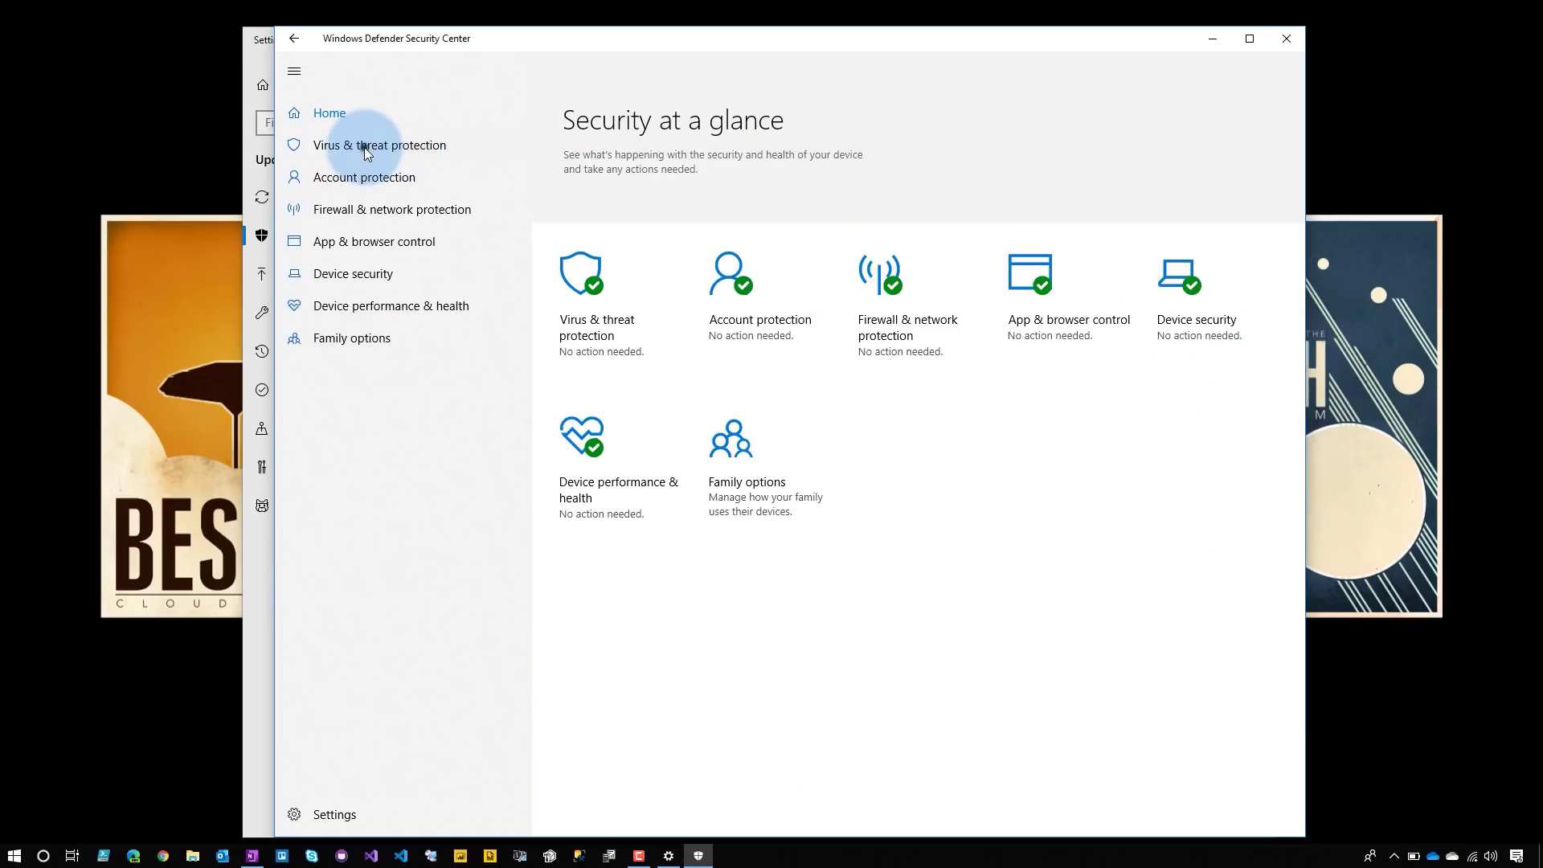
click(365, 147)
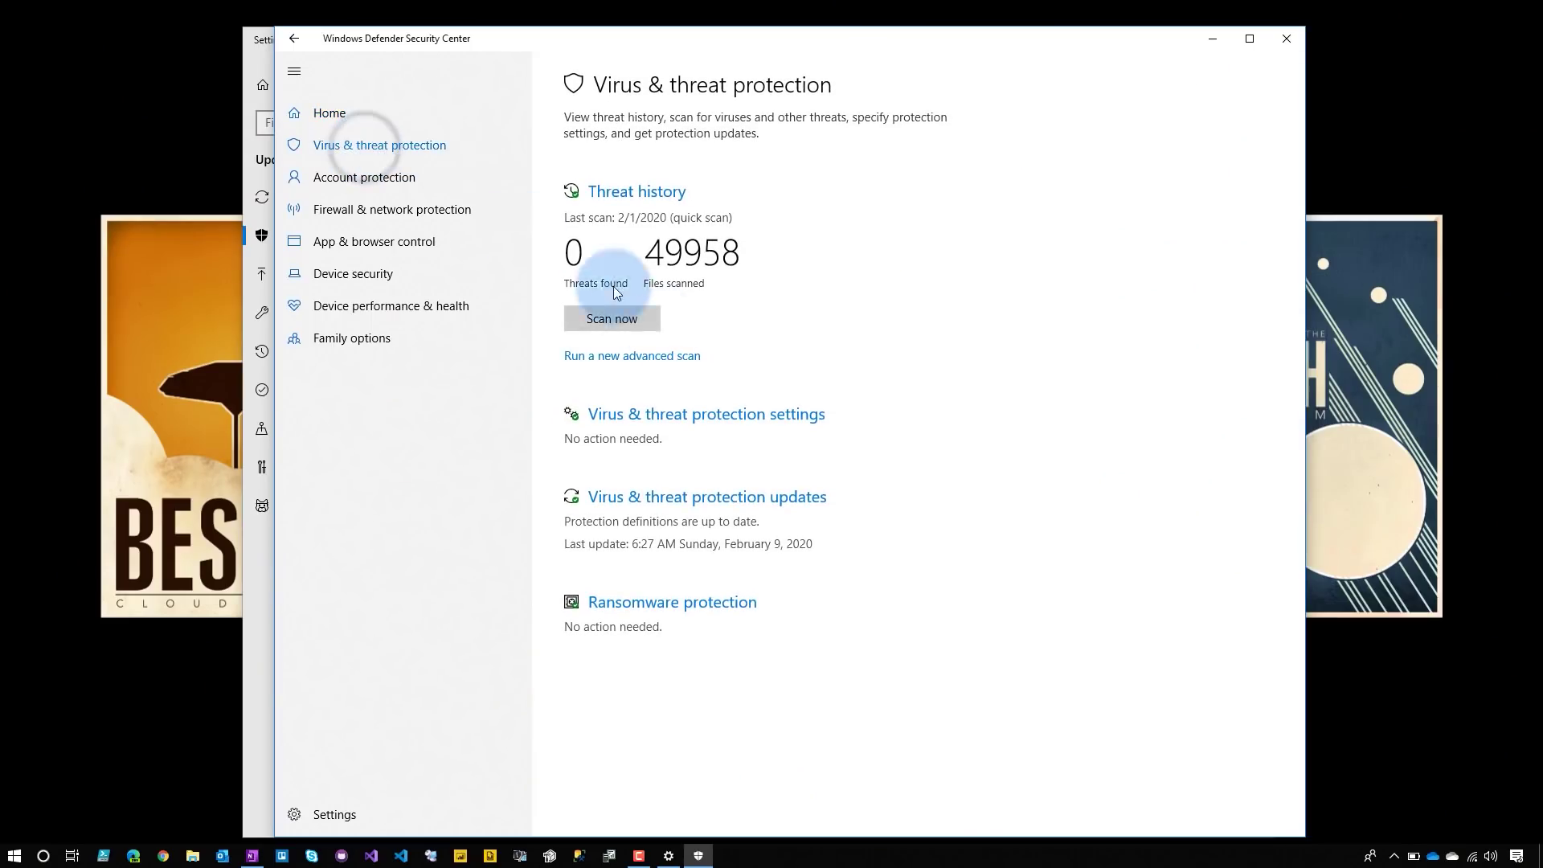
- In the Virus & threat protection settings, open the antivirus exclusions and display the item types available for a new exclusion
click(723, 415)
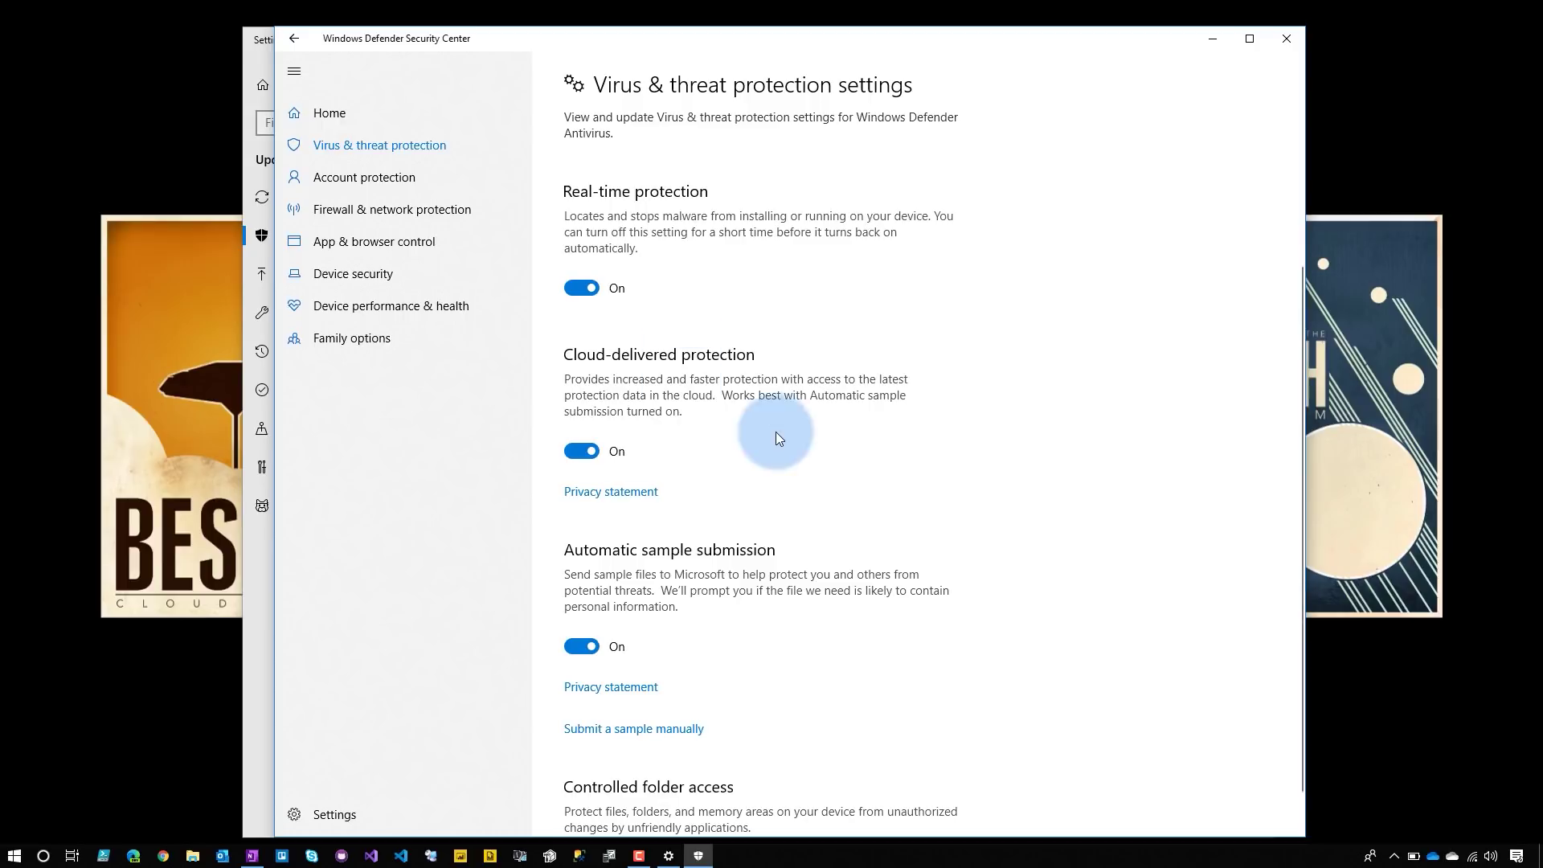
scroll(783, 481, down, 3)
scroll(784, 481, down, 2)
scroll(783, 481, up, 1)
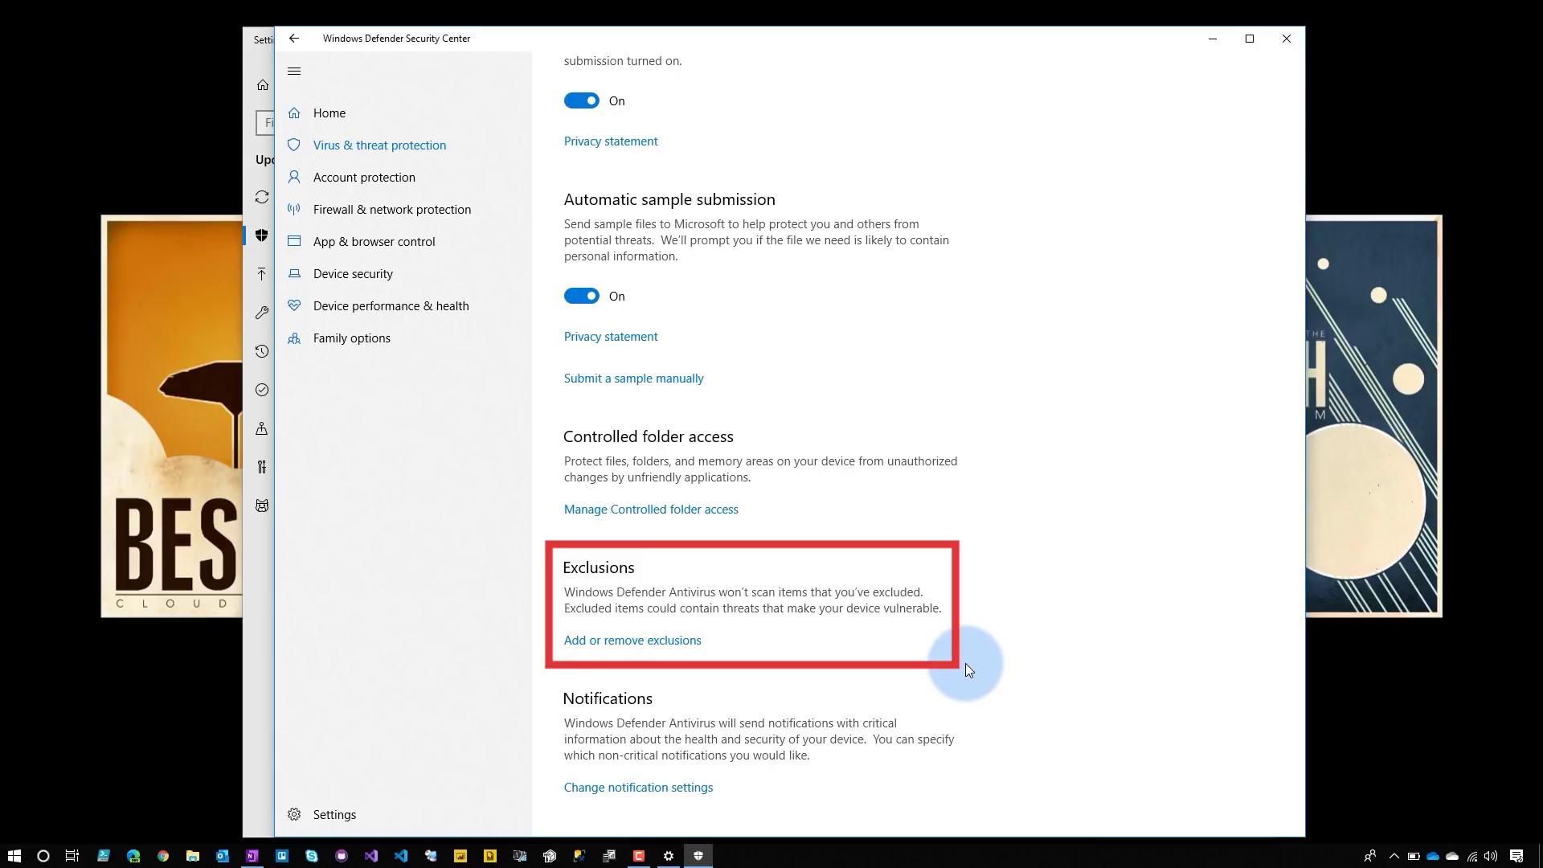
click(644, 641)
click(653, 206)
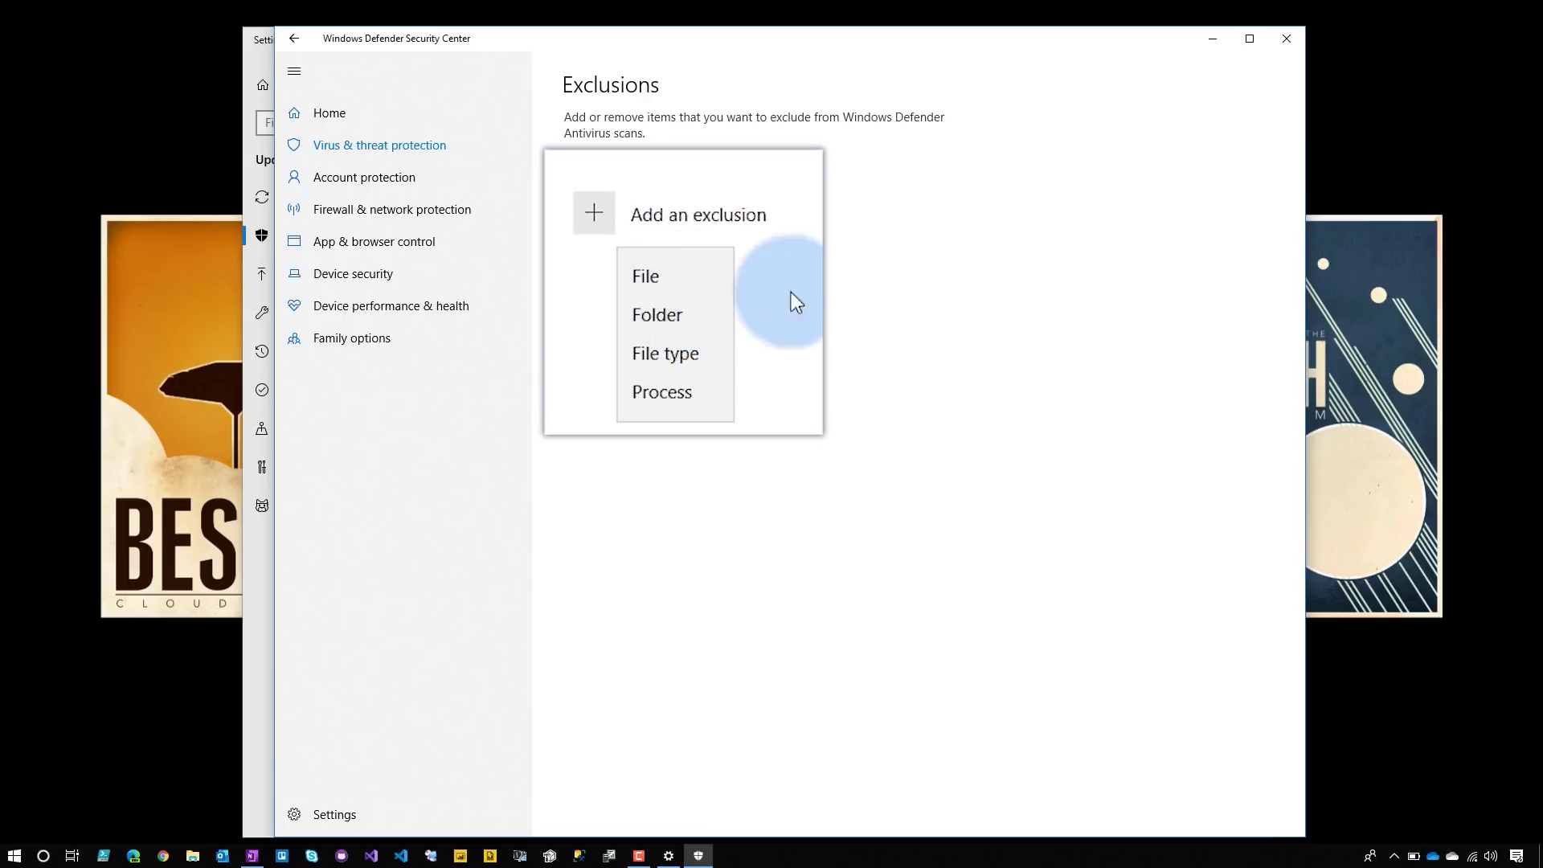